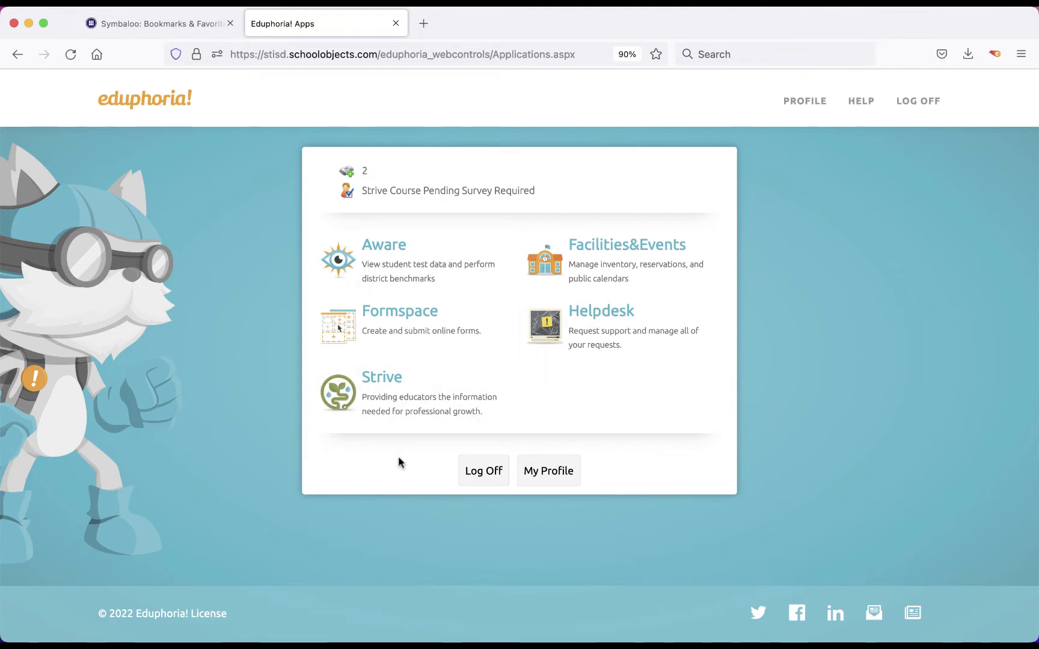
- Open the student portfolios in Aware and create a new portfolio
click(383, 265)
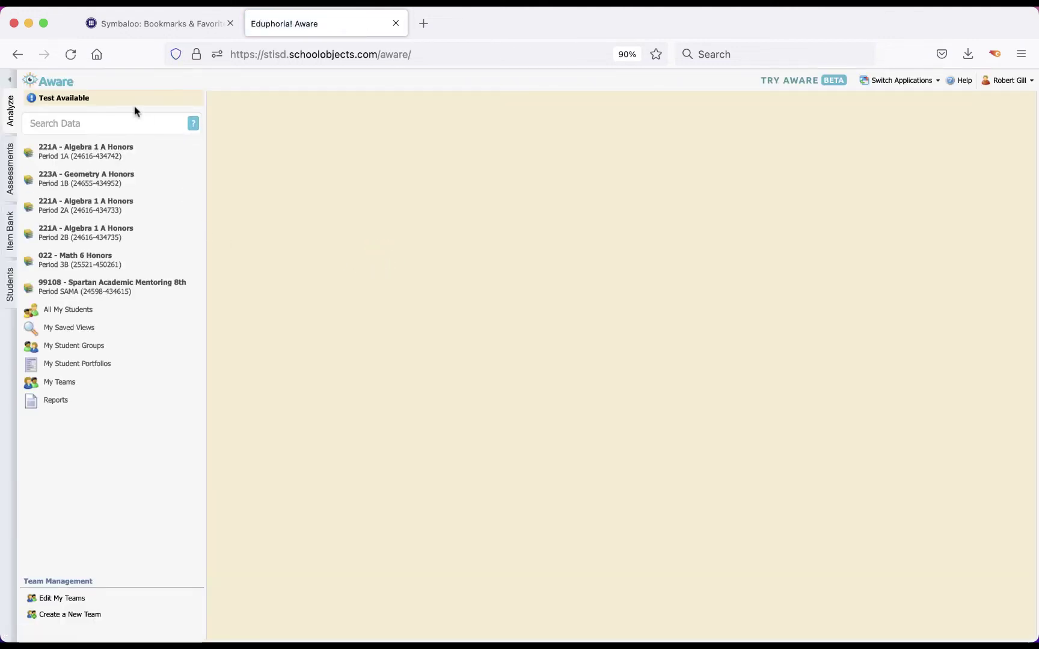
click(86, 366)
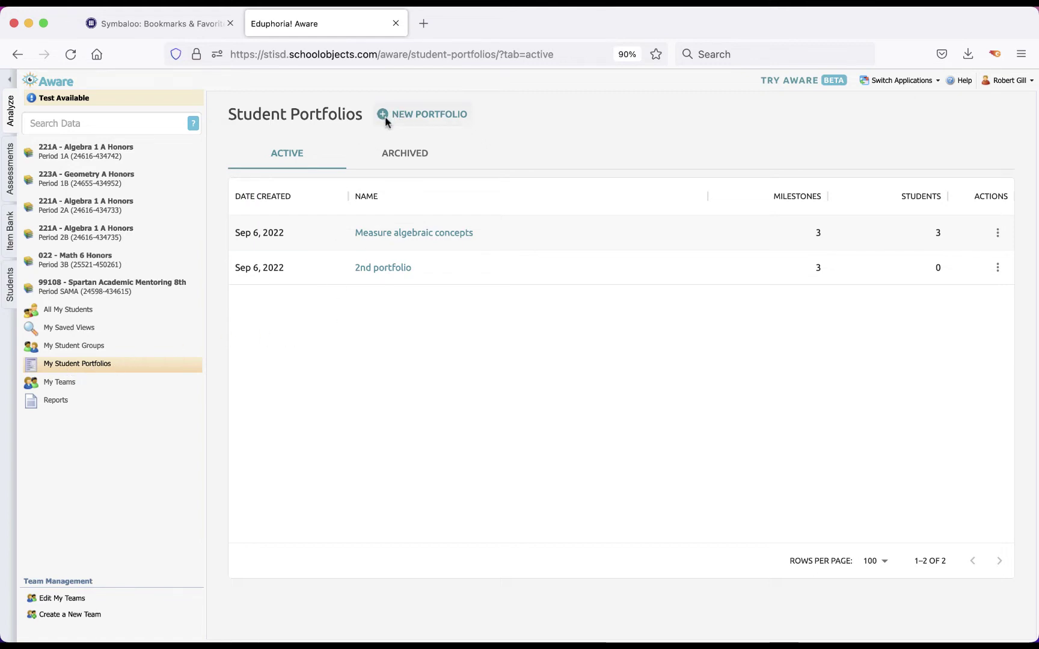
mouse_move(395, 241)
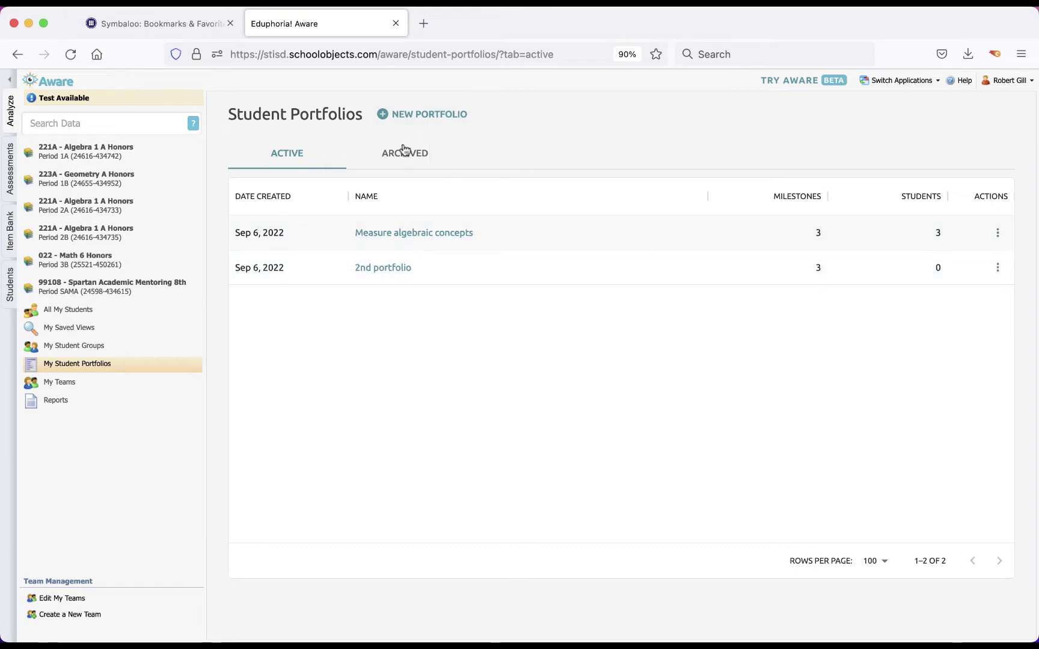
click(385, 118)
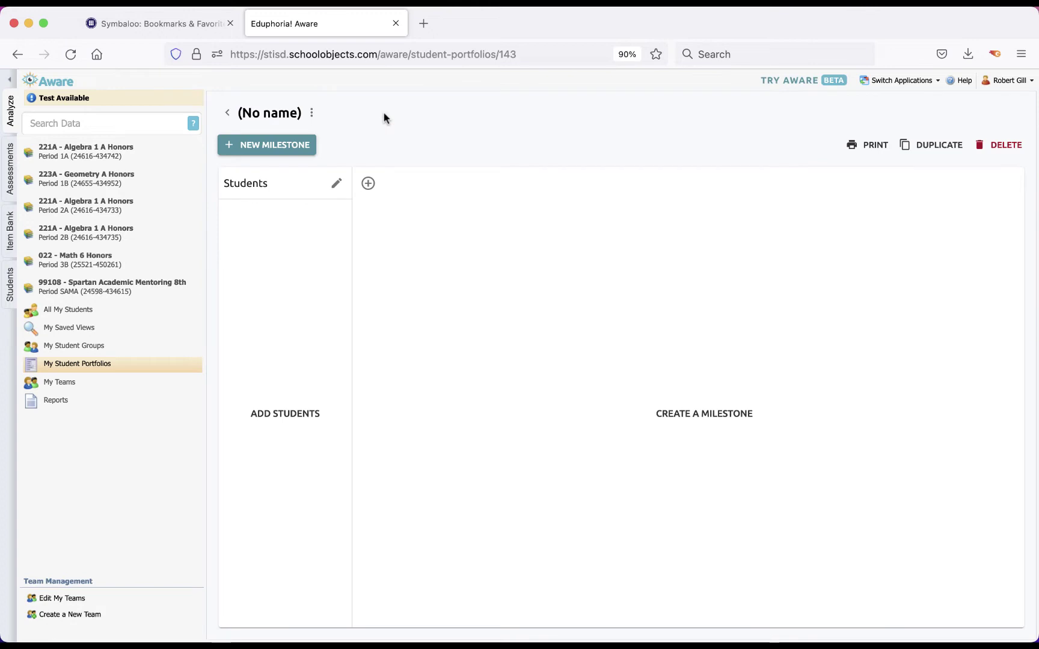
- Name the new portfolio "Solve one-variable equations" in its portfolio details
click(312, 116)
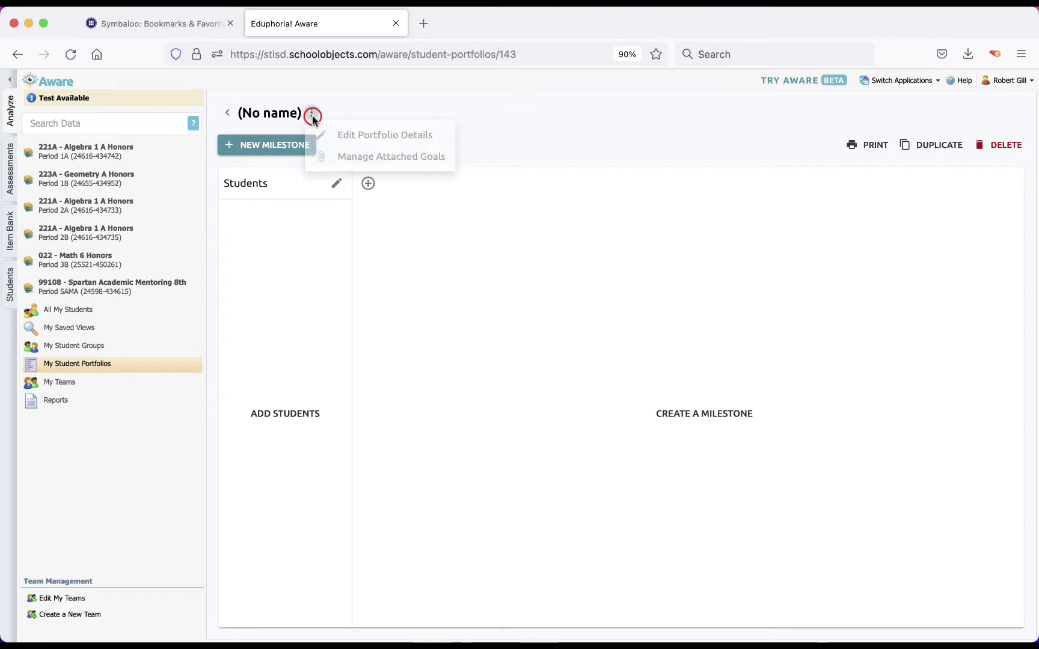
click(365, 138)
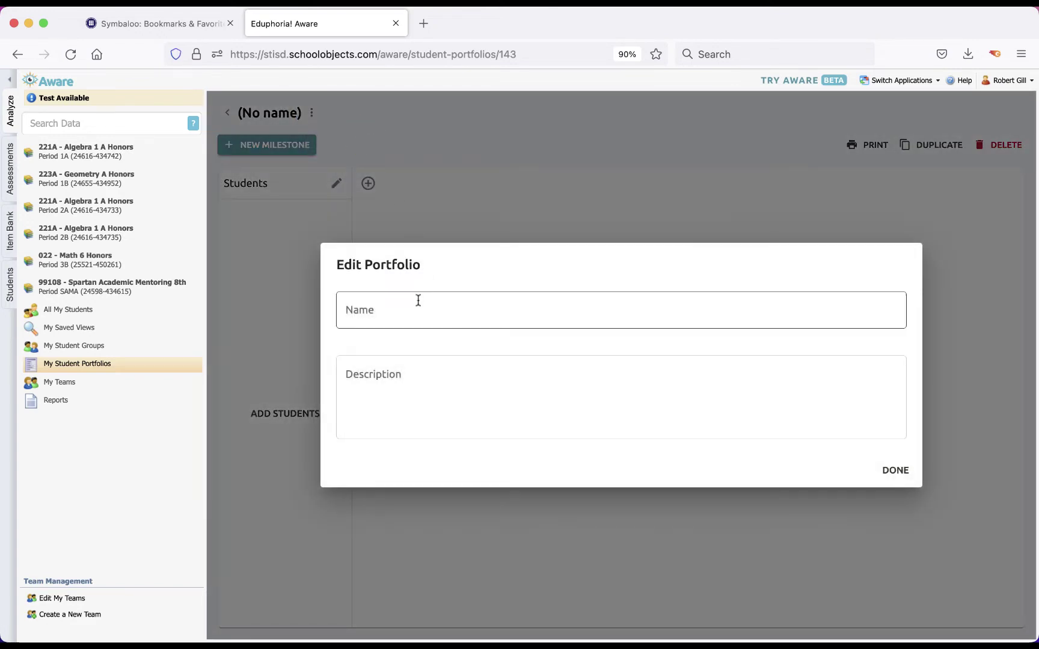
click(471, 3)
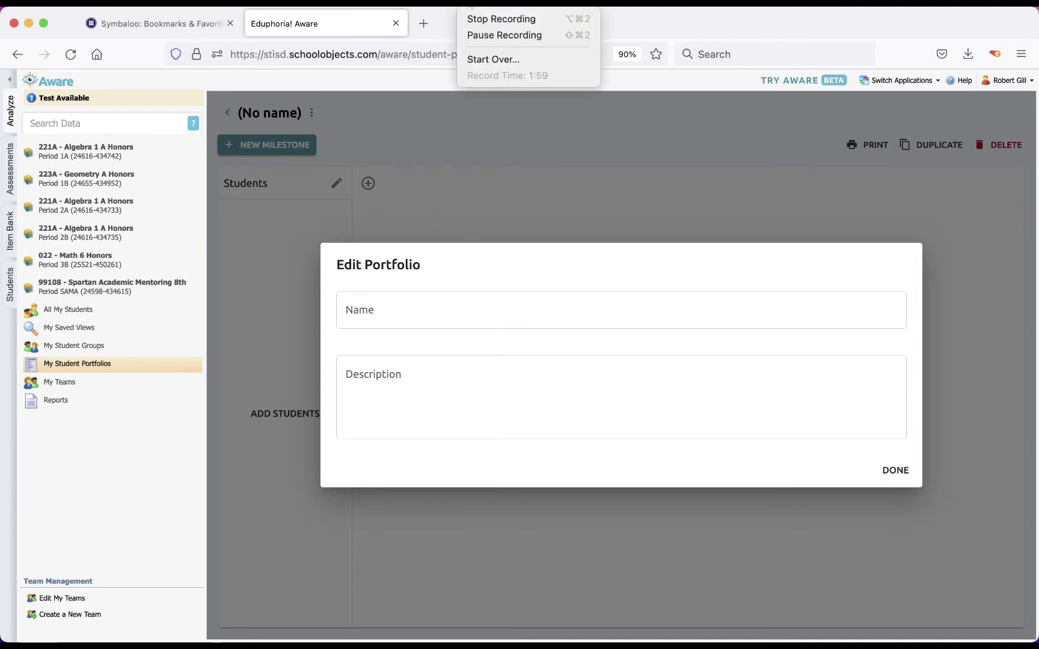
click(486, 36)
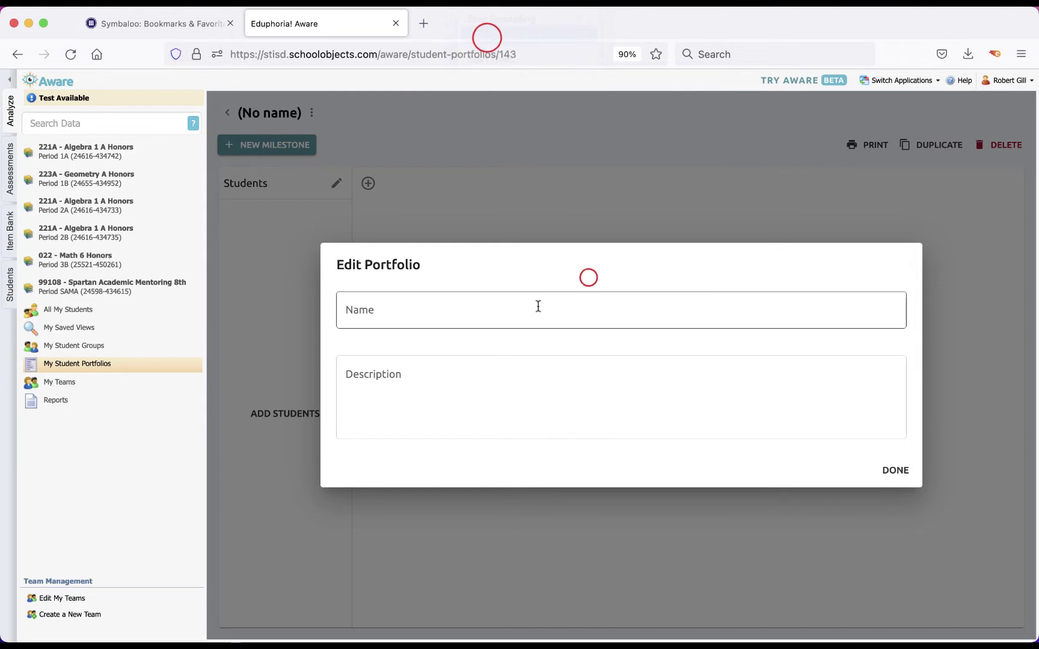
click(538, 306)
text(Solve one-variable equations)
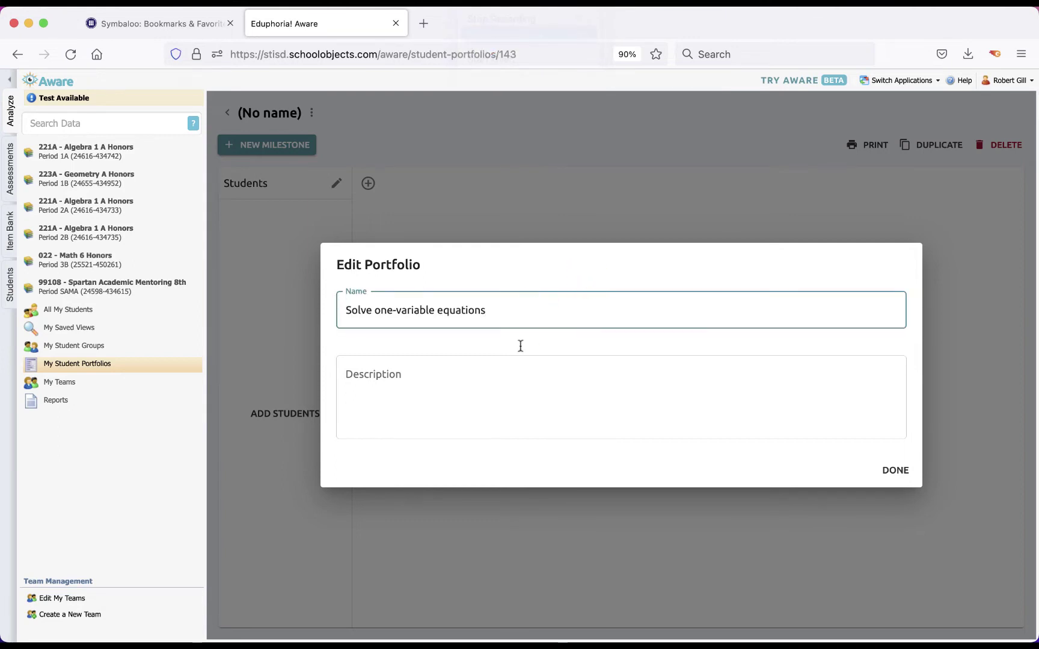
- Describe the portfolio as "Throughout the year students will learn how to model and solve one variable equations with variables on both sides of the equal sign."
click(508, 367)
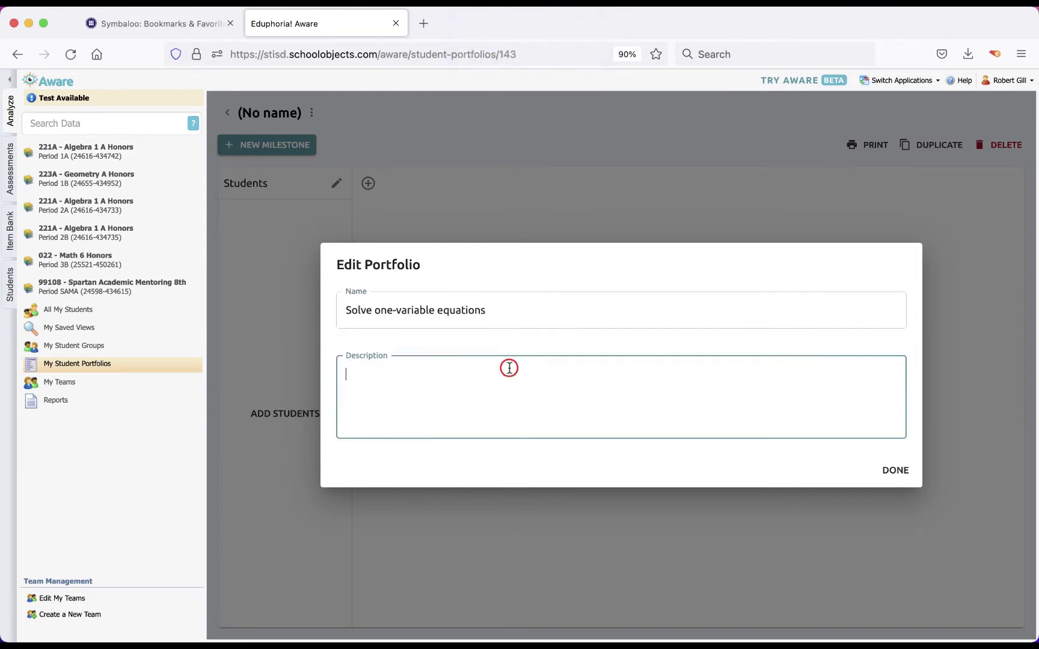
click(469, 4)
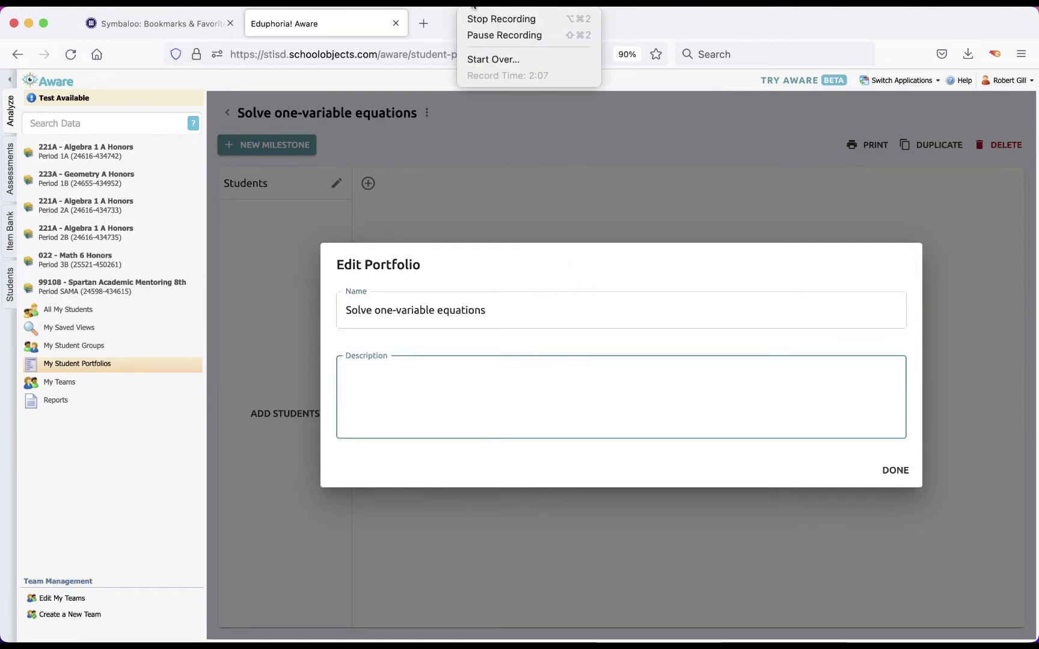
click(486, 37)
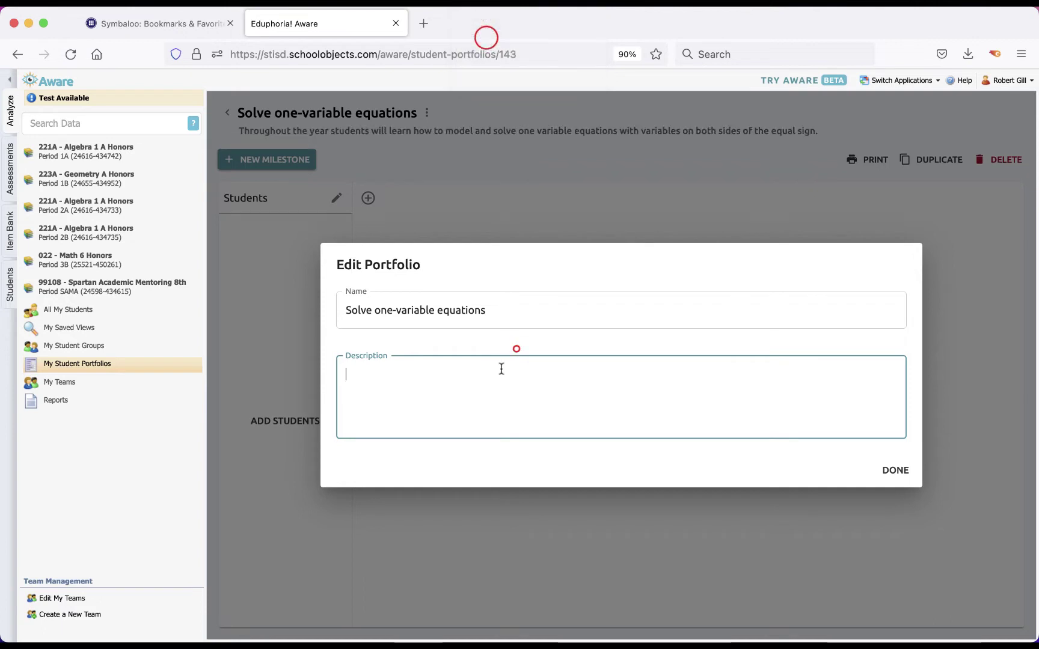
click(468, 394)
text(Throughout the year students will learn how to model and solve one variable equations with variables on both sides of the equal sign.)
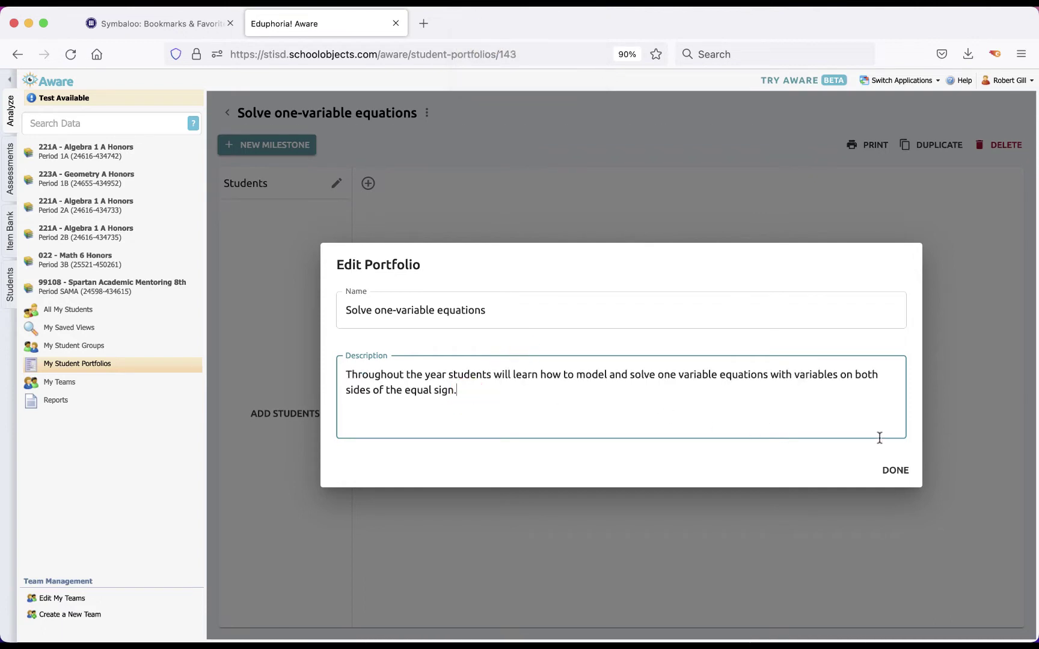
click(894, 473)
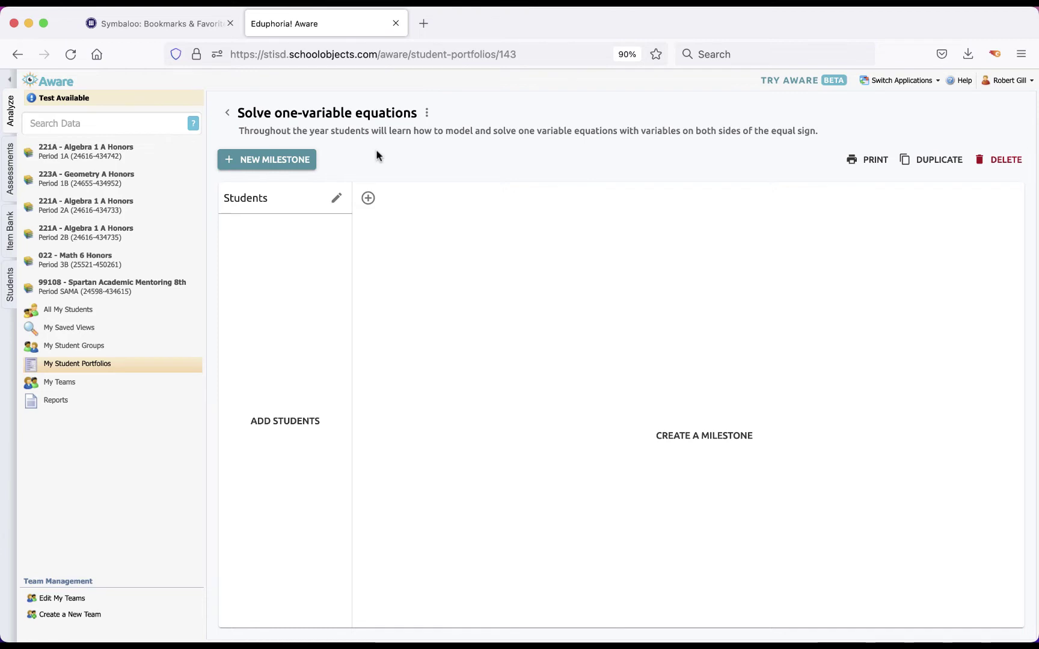
- Add a rubric milestone named "Student is able to follow directions to solve an algebraic problem with close supervision."
click(255, 162)
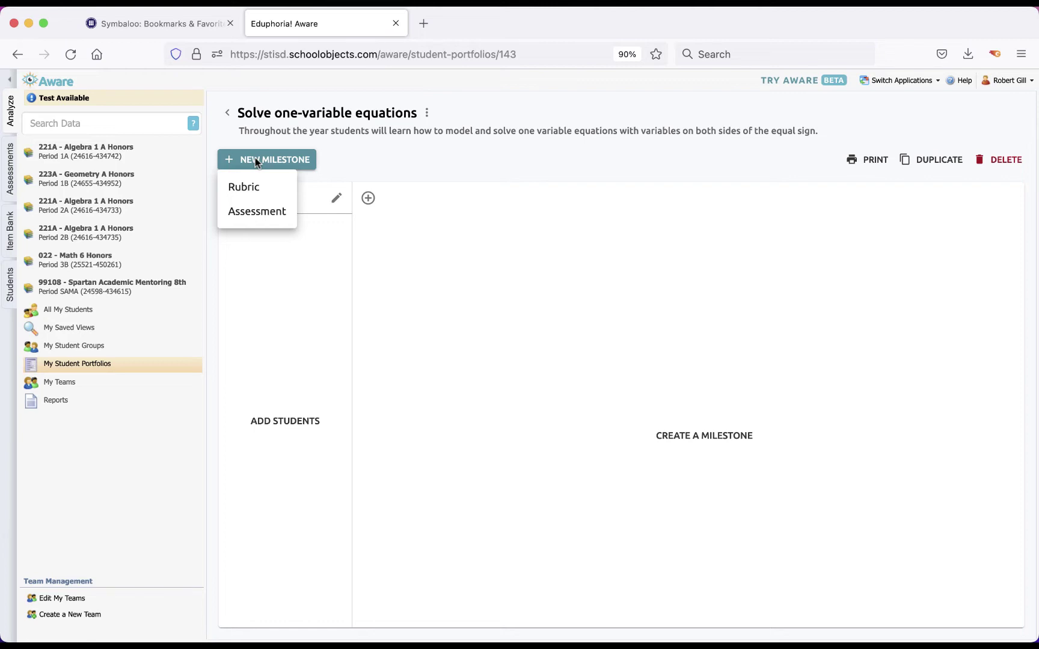
click(260, 191)
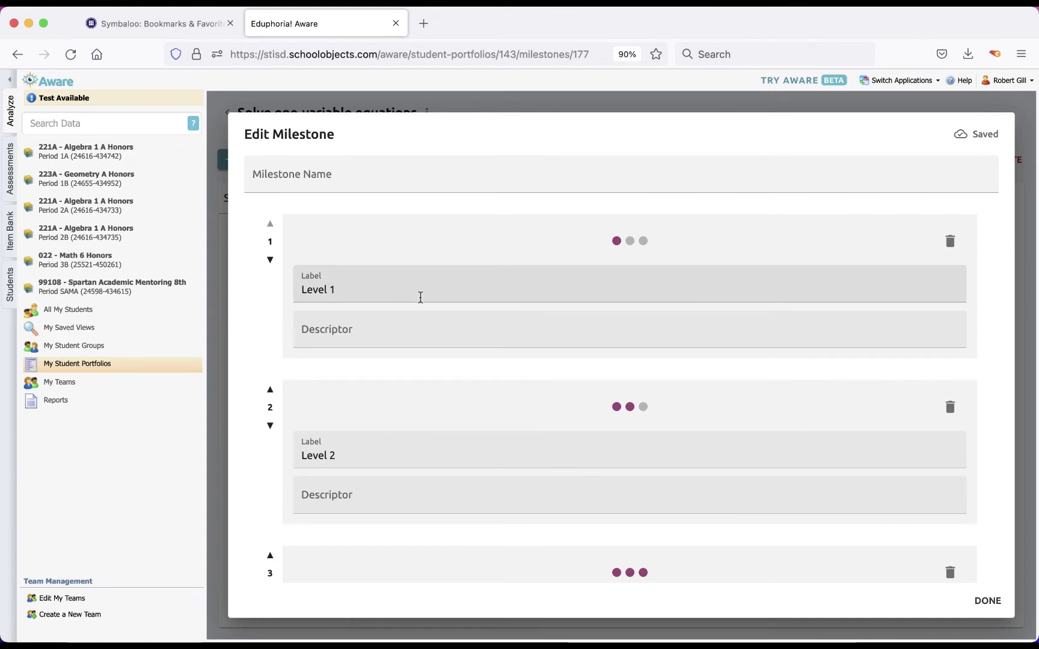
click(478, 5)
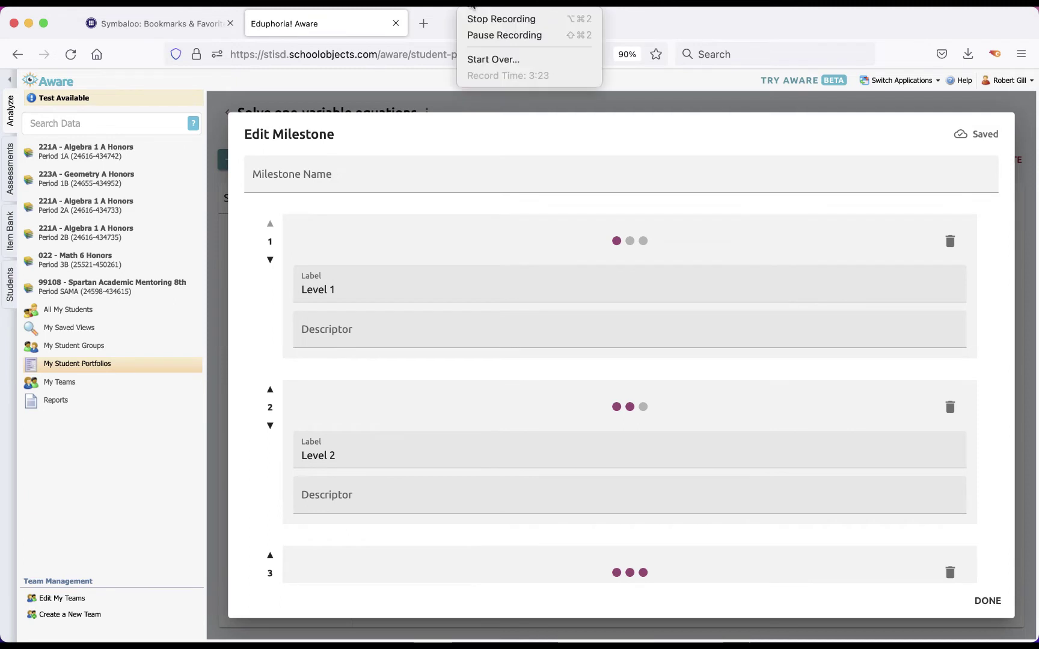
click(489, 35)
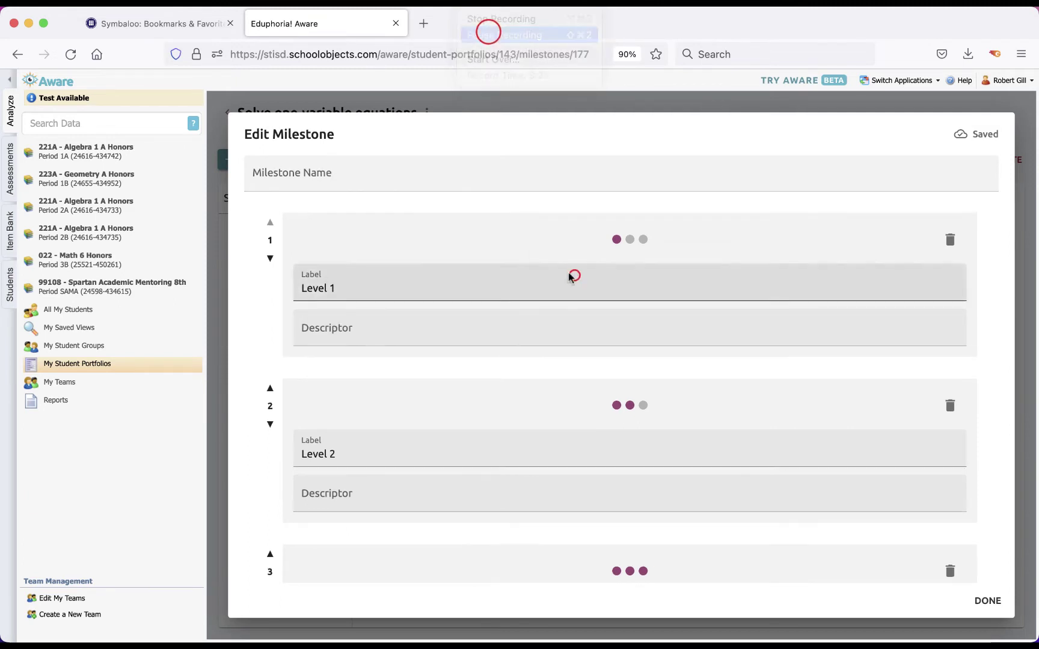
click(361, 171)
text(Student is able to follow directions to solve an algebraic problem with close supervision.)
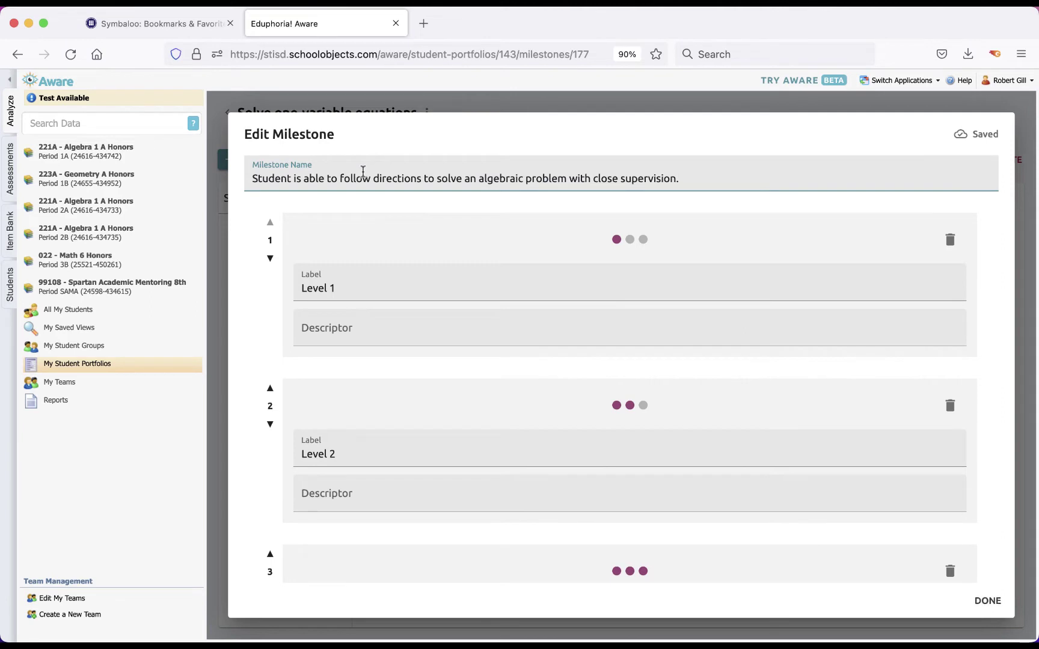
- Set the Level 1 descriptor to "Student is able to follow directions to solve an algebraic problem with close supervision."
click(358, 327)
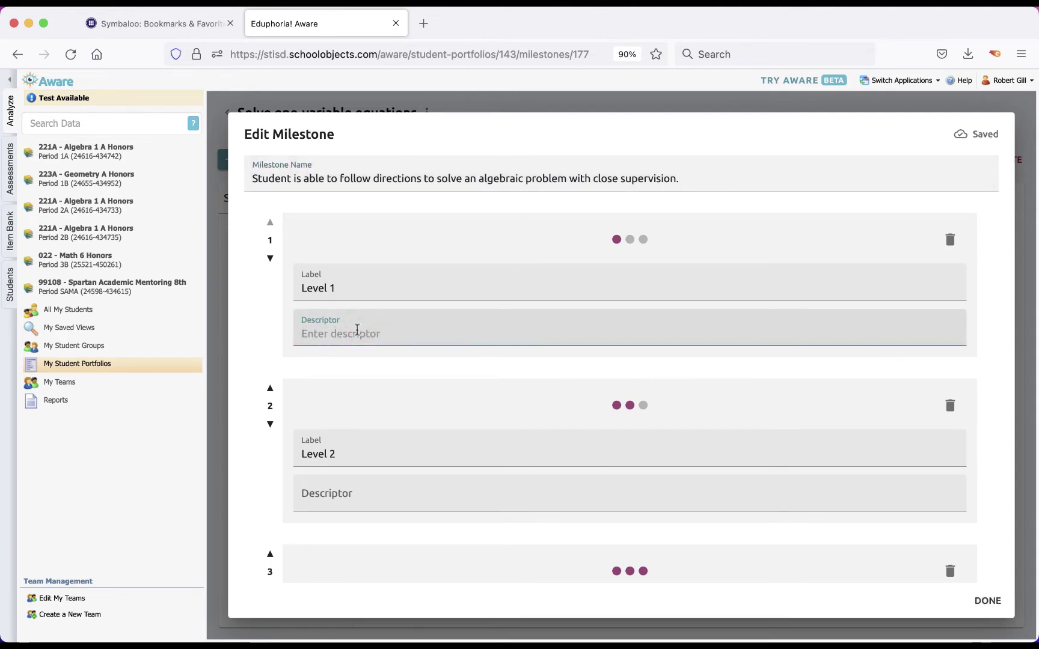
click(473, 5)
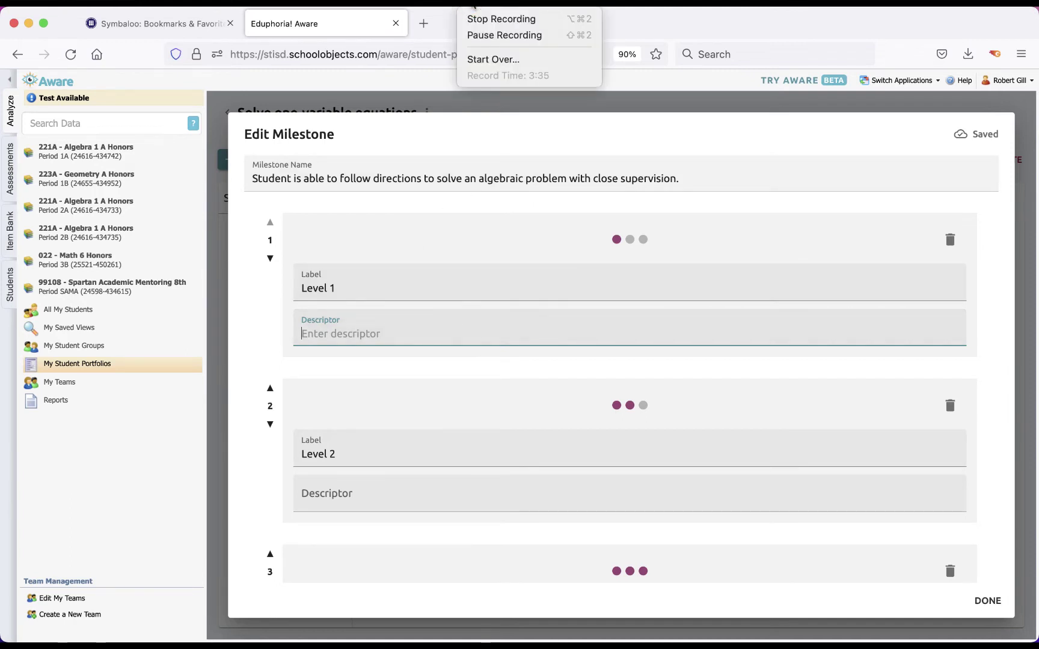
click(489, 35)
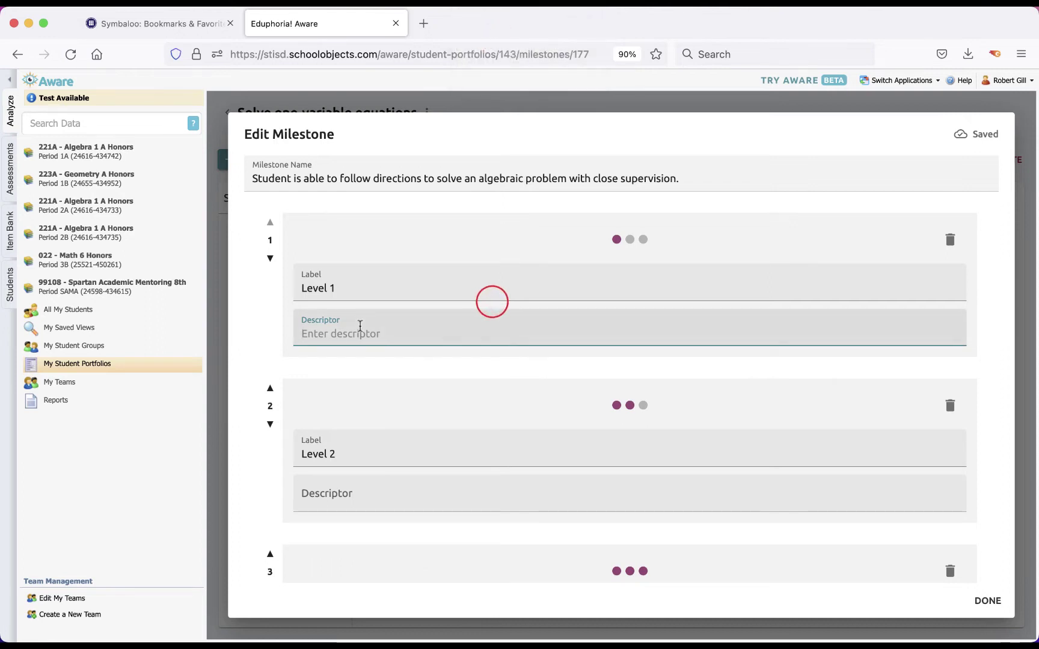
text(Student is able to follow directions to solve an algebraic problem with close supervision.)
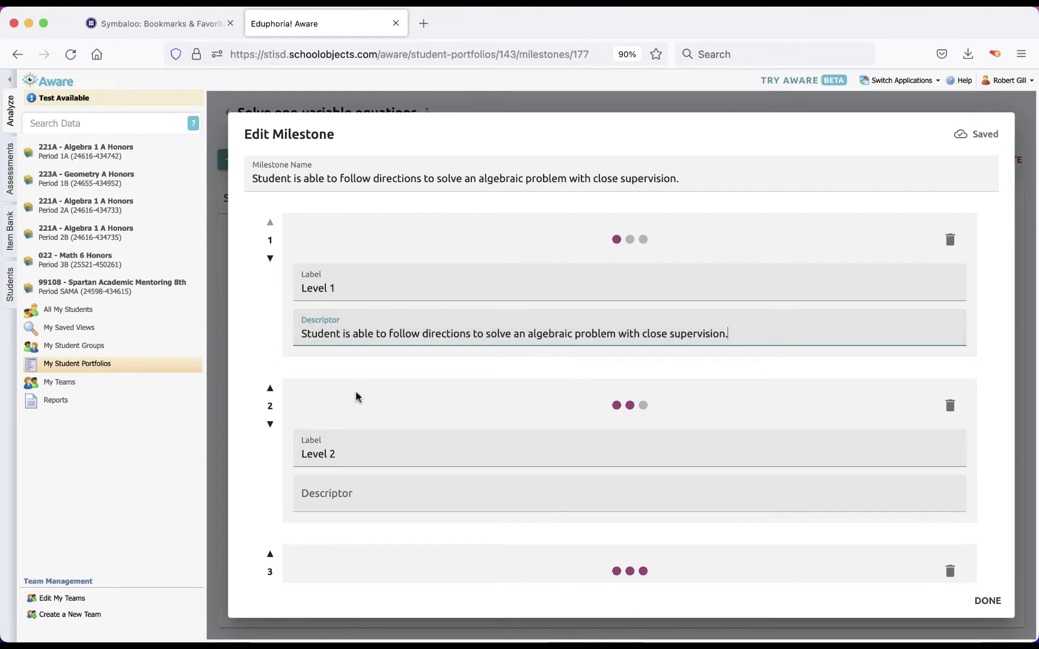
- Set the Level 2 descriptor to "Student is able to follow directions to solve an algebraic problem with assistance from teacher."
click(466, 6)
click(497, 39)
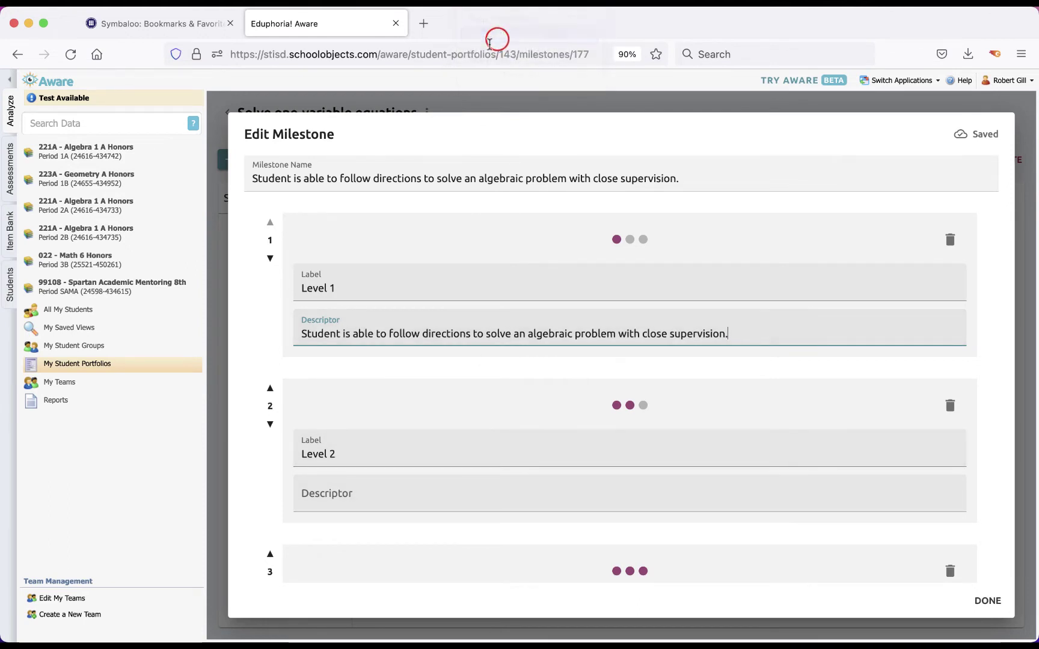
click(334, 496)
text(Student is able to follow directions to solve an algebraic problem with assistance from teacher.)
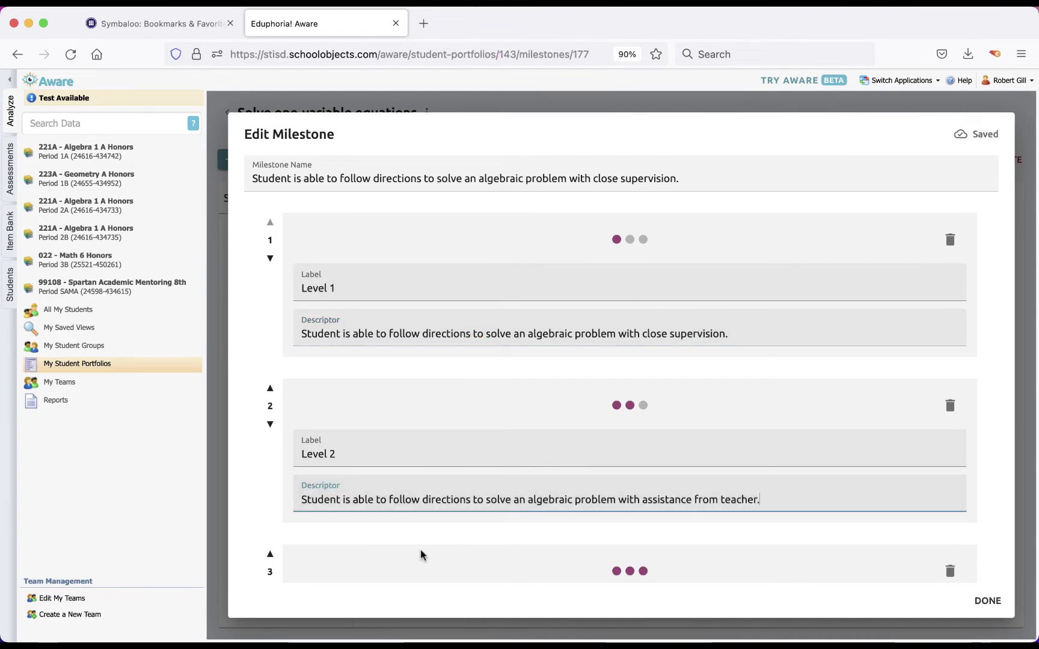
- Set the Level 3 descriptor to "Student is able to follow directions to solve an algebraic problem with assistance from teacher." and finish the milestone
scroll(433, 552, down, 5)
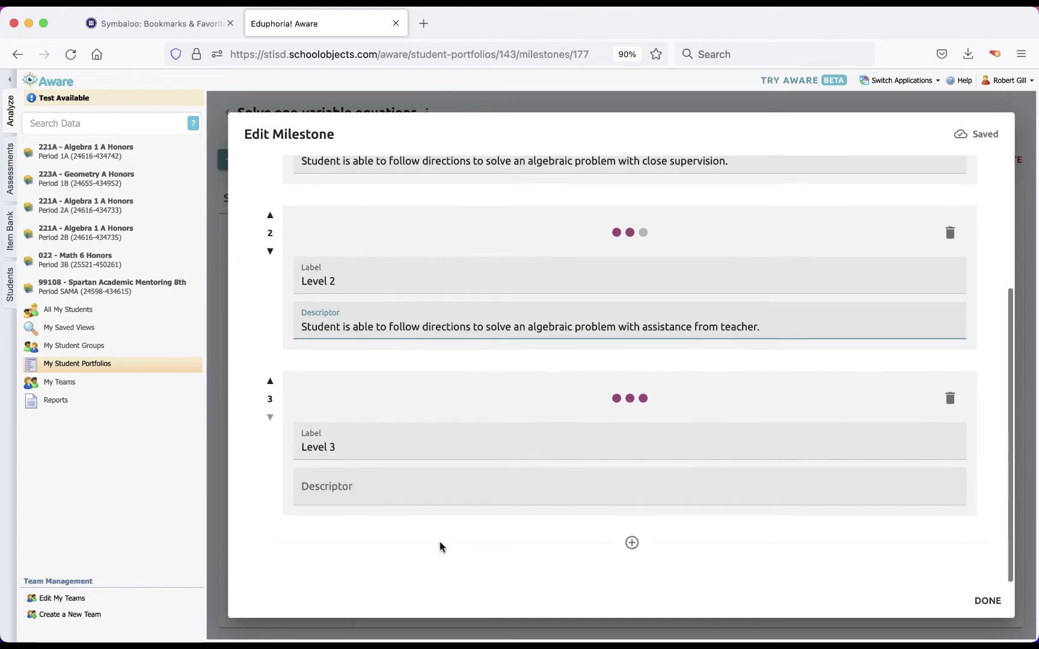
click(411, 494)
text(Student is able to follow directions to solve an algebraic problem with assistance from teacher.)
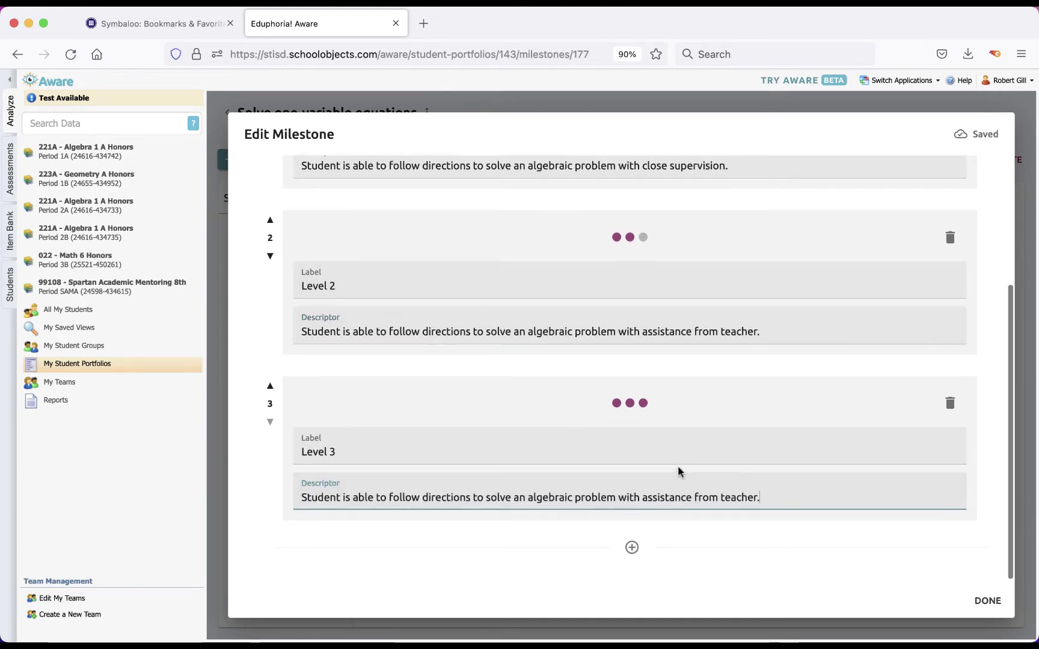
scroll(678, 468, up, 5)
scroll(678, 468, down, 4)
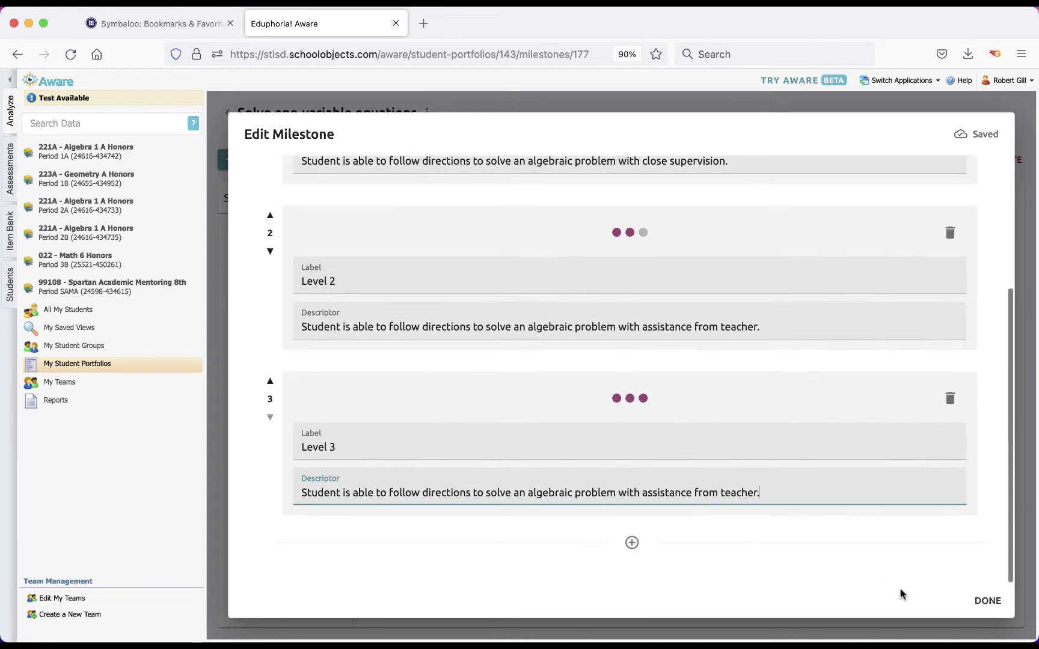
click(984, 600)
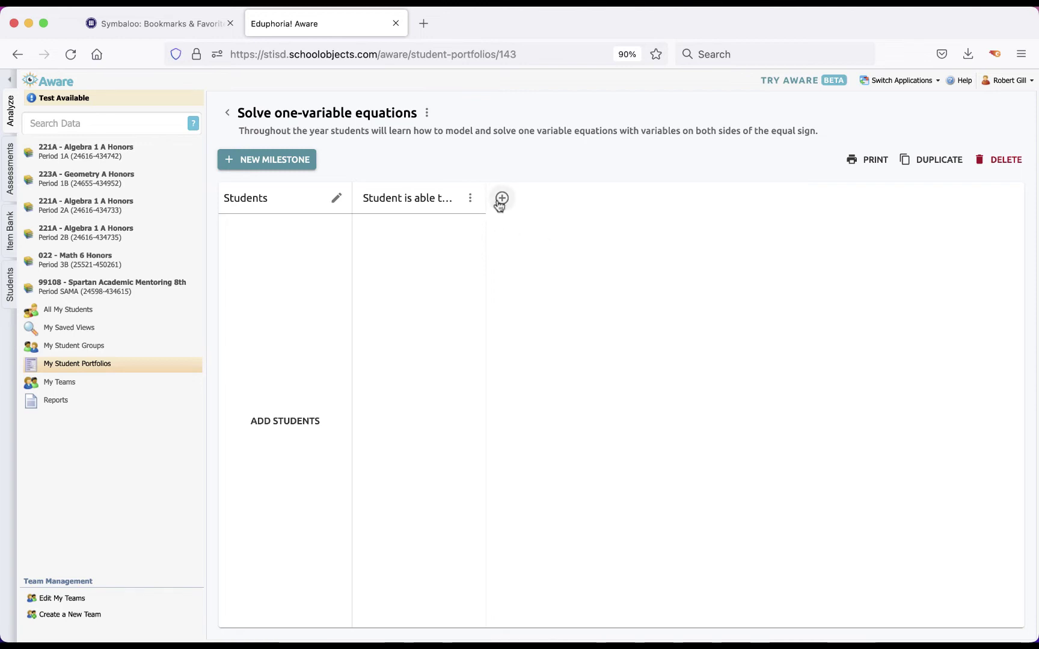
- Add an assessment milestone based on the 2022-2023 BOY Math 6th assessment, using Percent Score as the assessment field
click(263, 163)
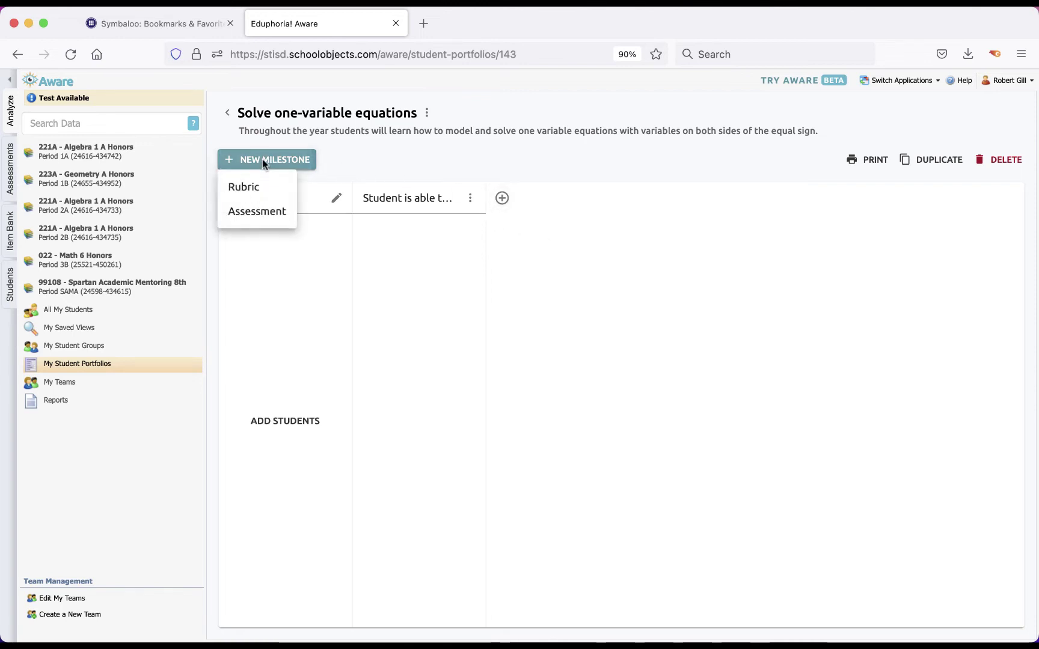
click(257, 213)
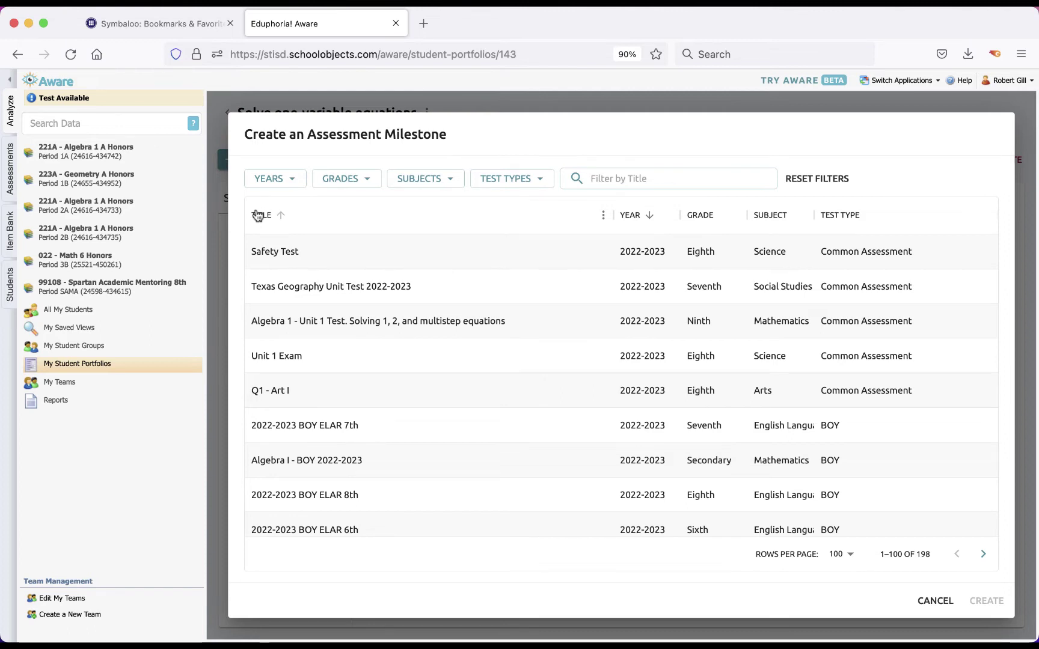
scroll(434, 489, down, 5)
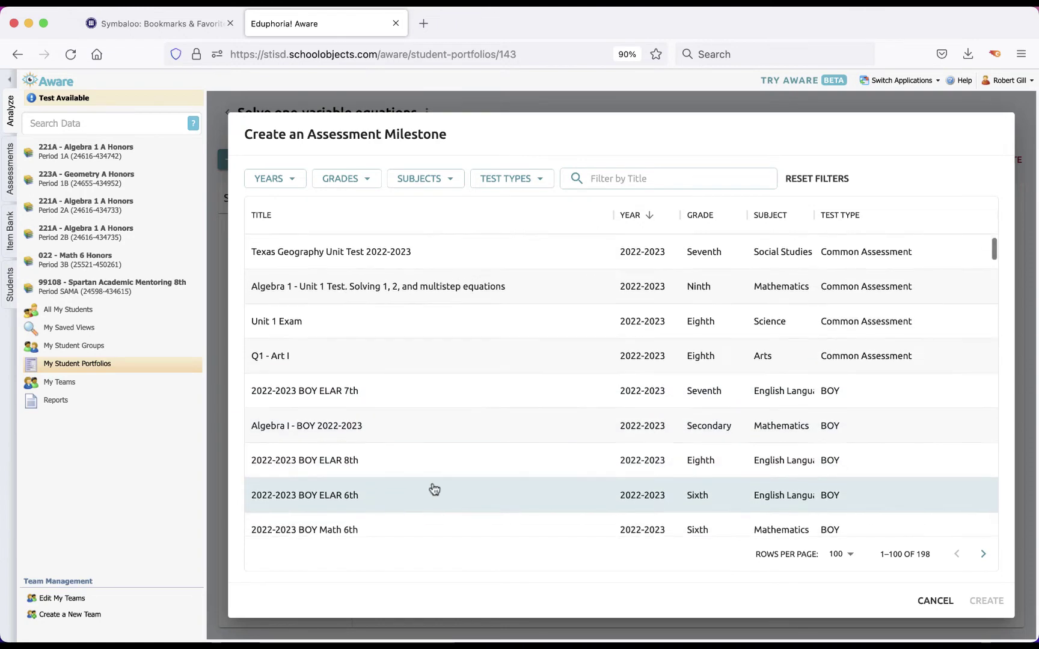
scroll(406, 427, down, 6)
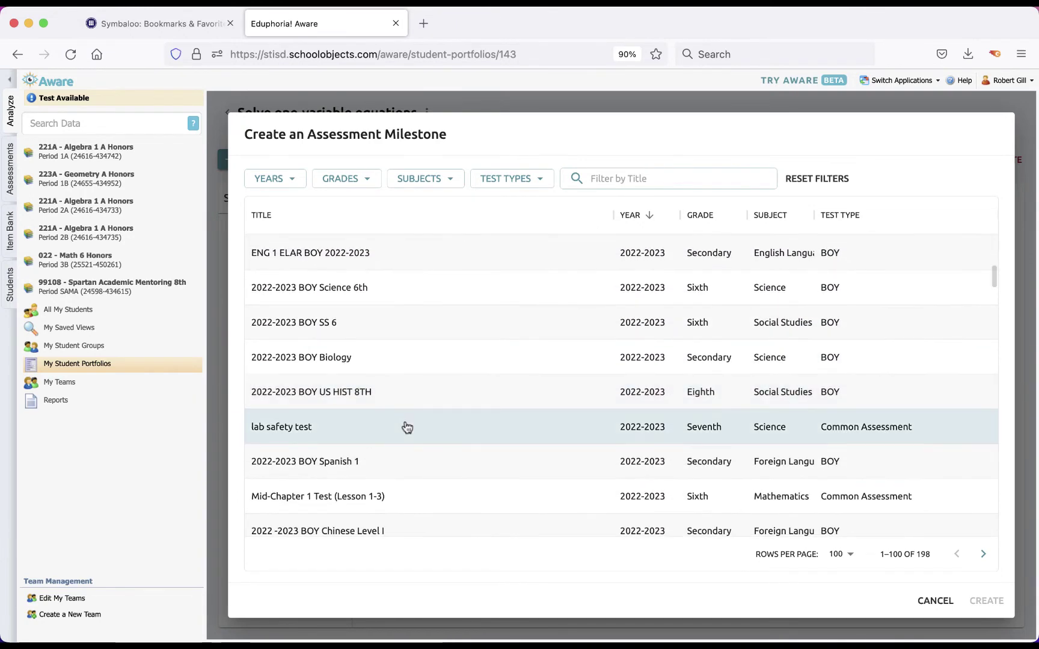
scroll(406, 427, up, 5)
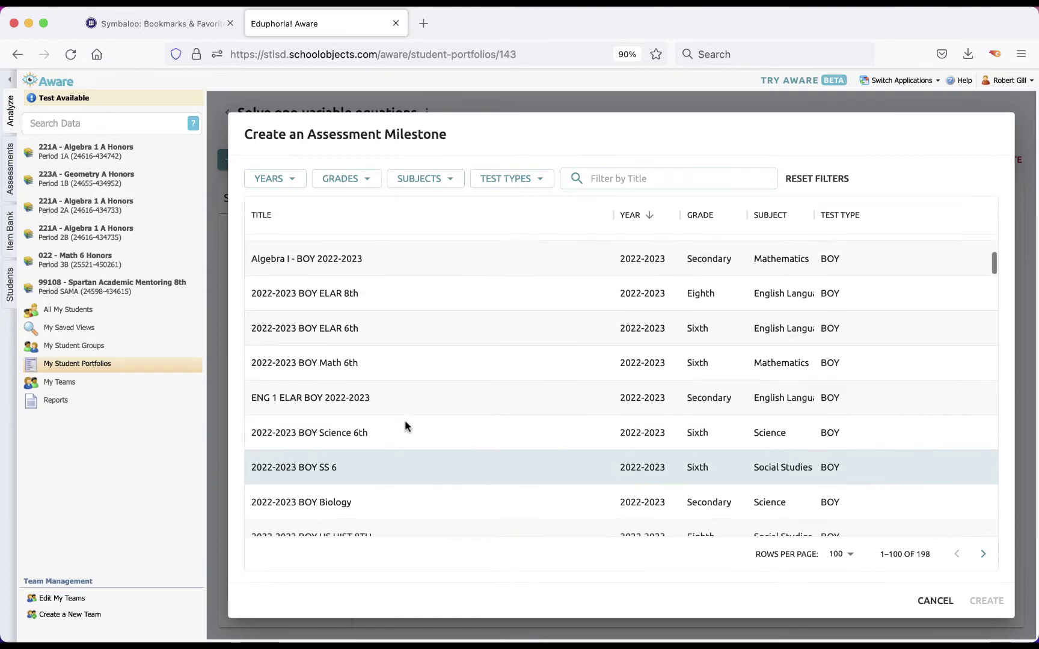
scroll(407, 427, up, 5)
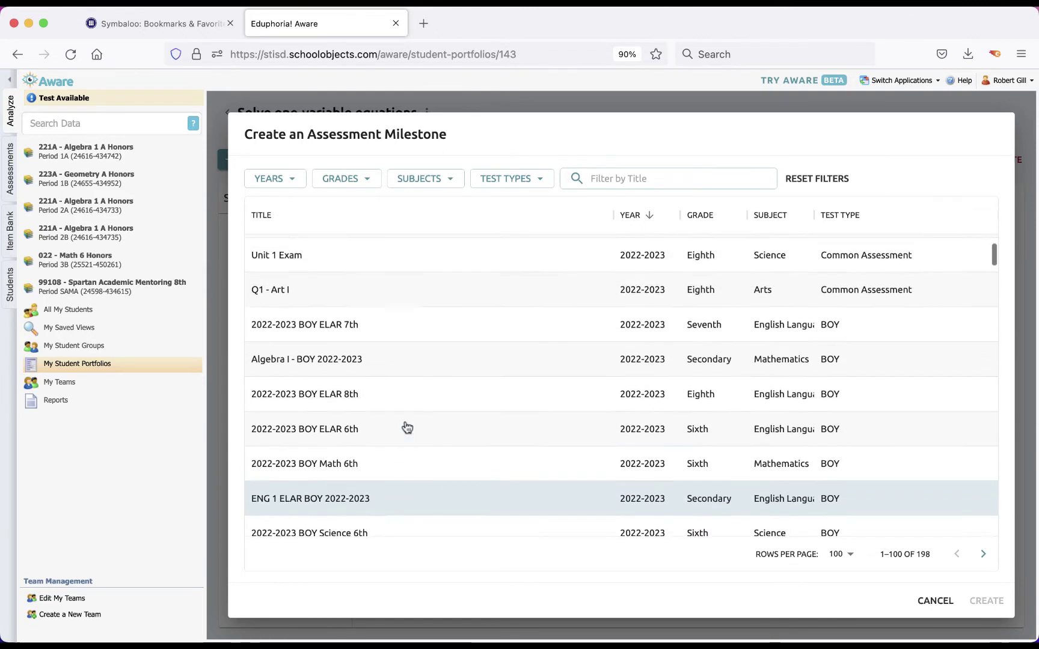
scroll(406, 427, down, 7)
scroll(406, 427, down, 3)
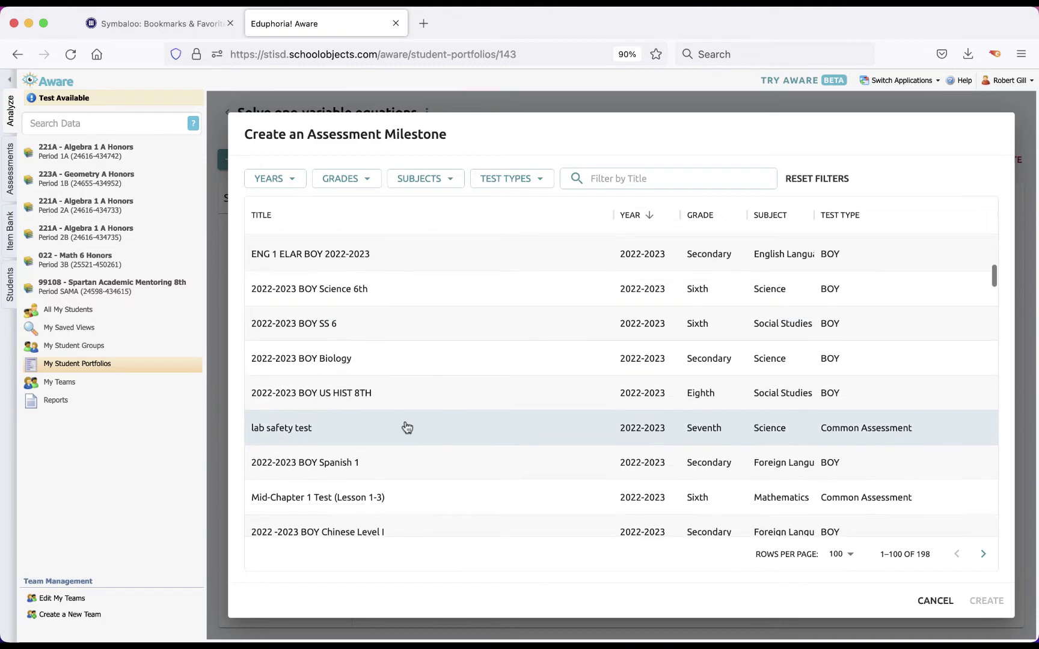
scroll(407, 427, down, 2)
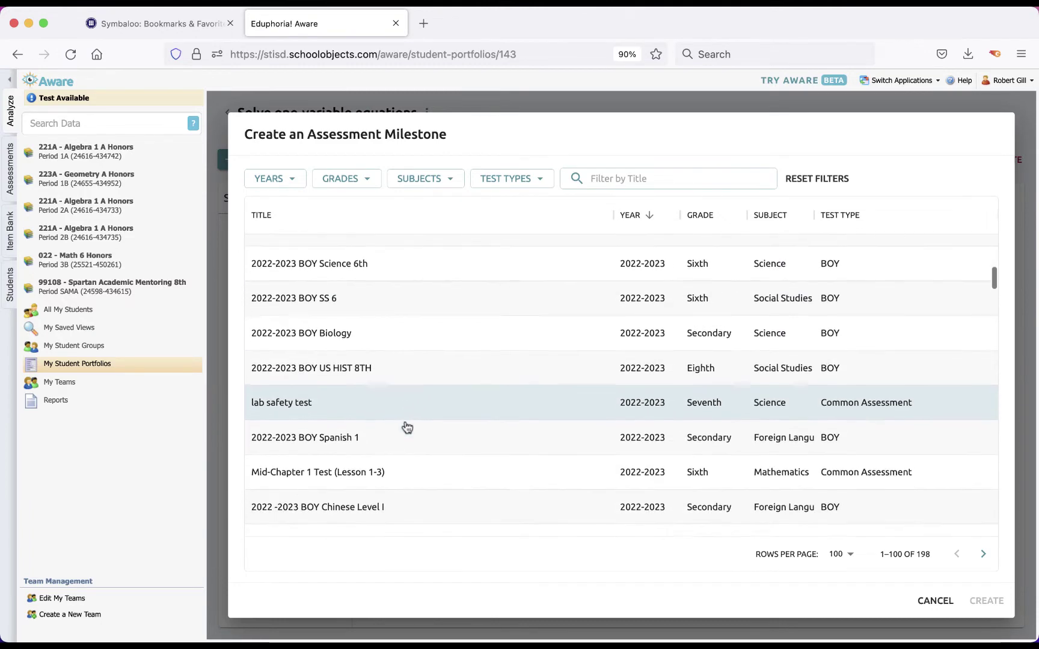
scroll(406, 427, down, 5)
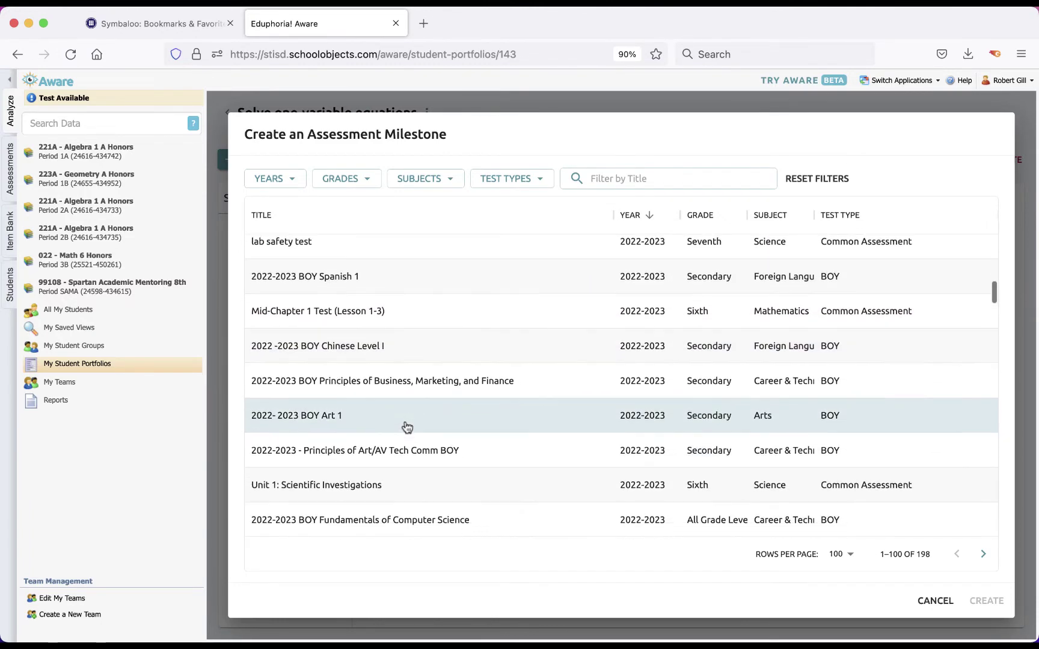
scroll(406, 427, down, 3)
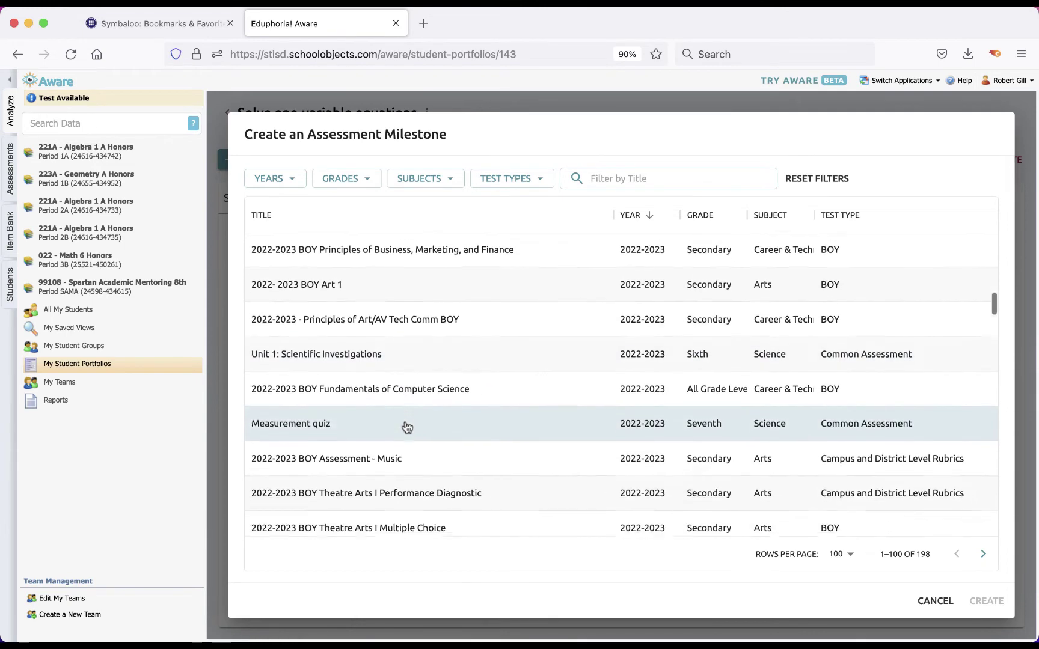
scroll(407, 427, down, 11)
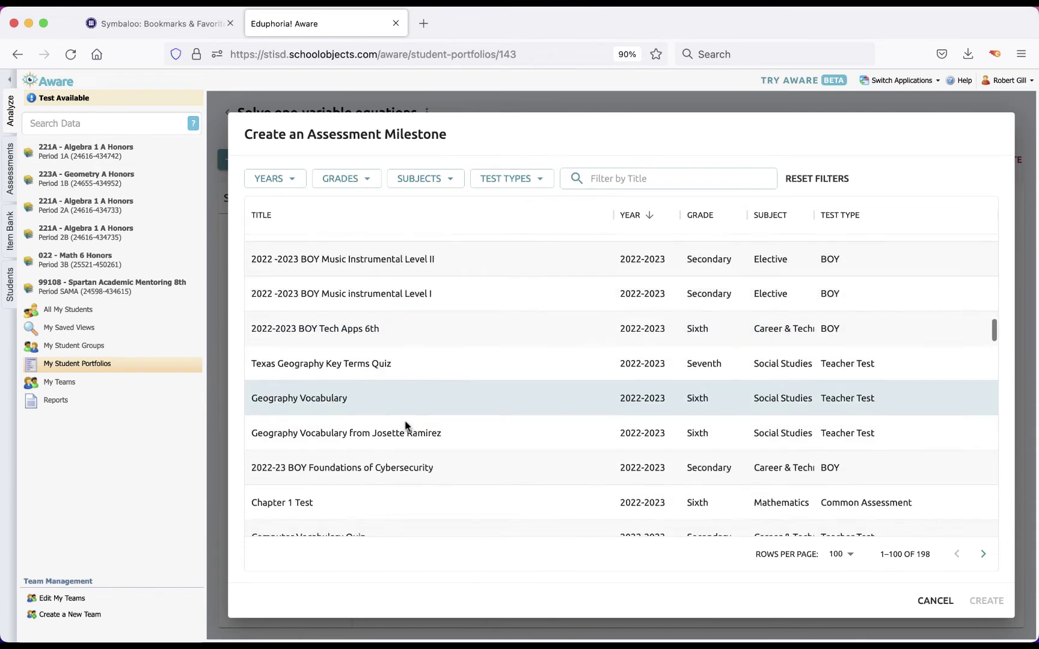
scroll(407, 427, down, 6)
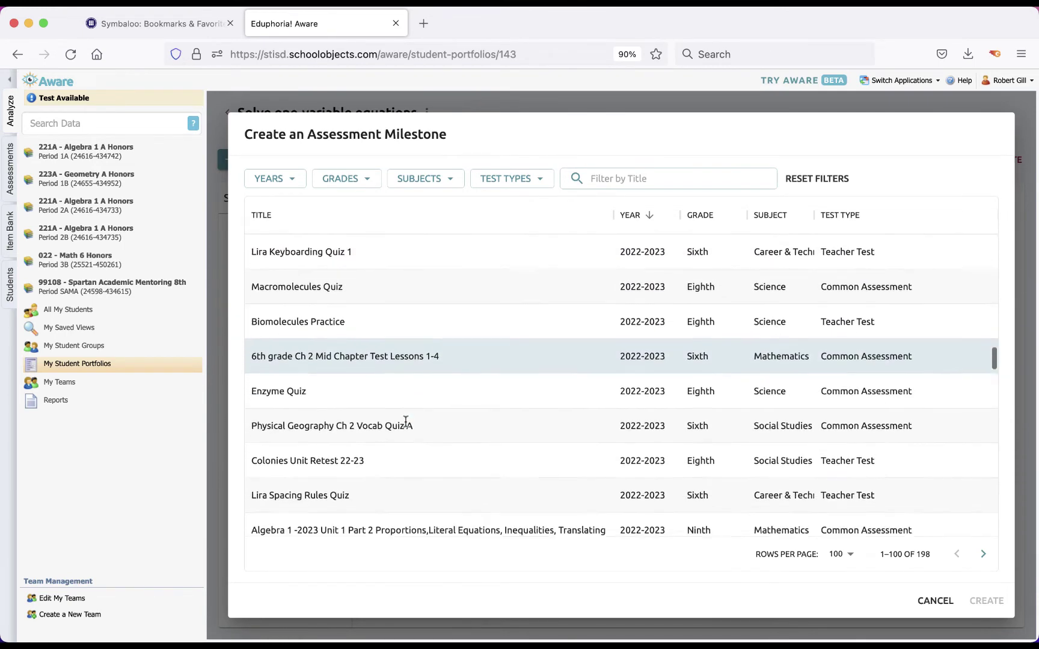
scroll(406, 424, up, 20)
scroll(406, 423, up, 7)
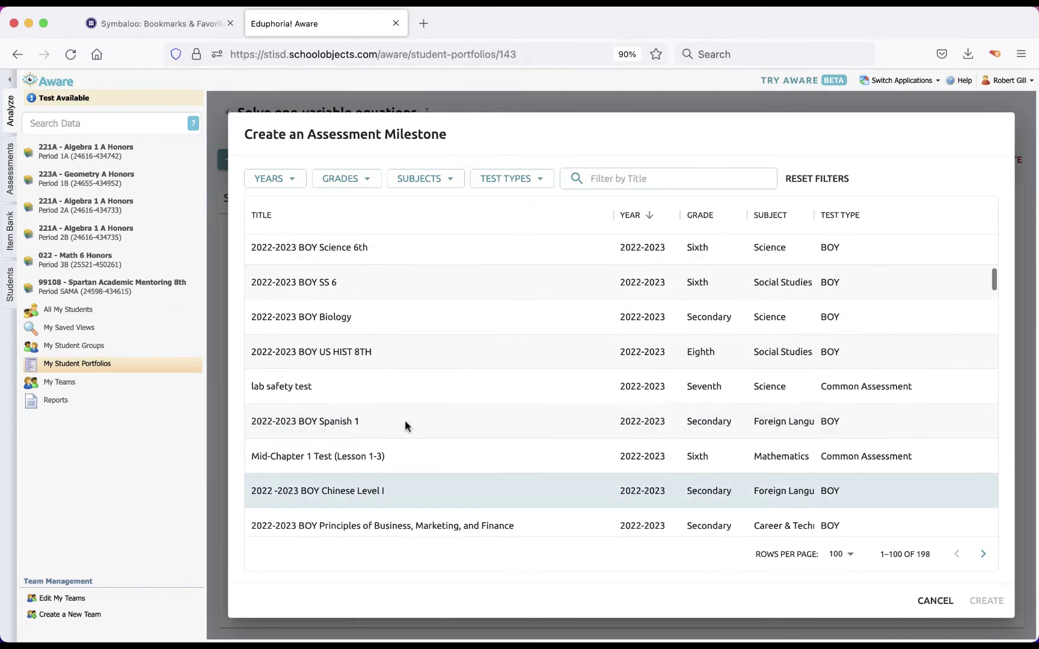
scroll(407, 427, up, 8)
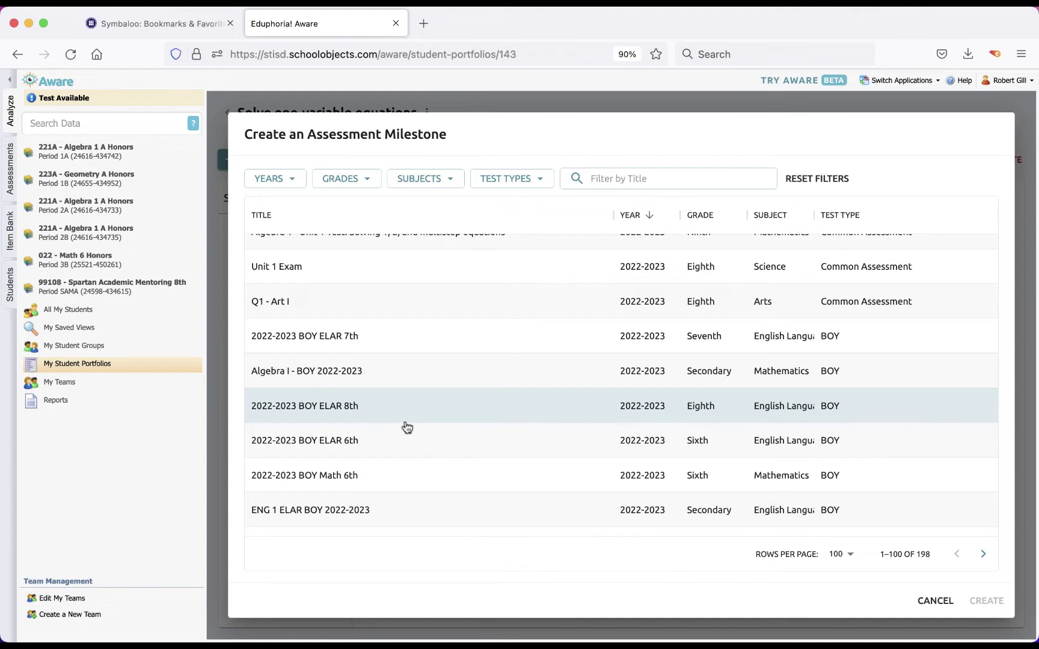
click(343, 478)
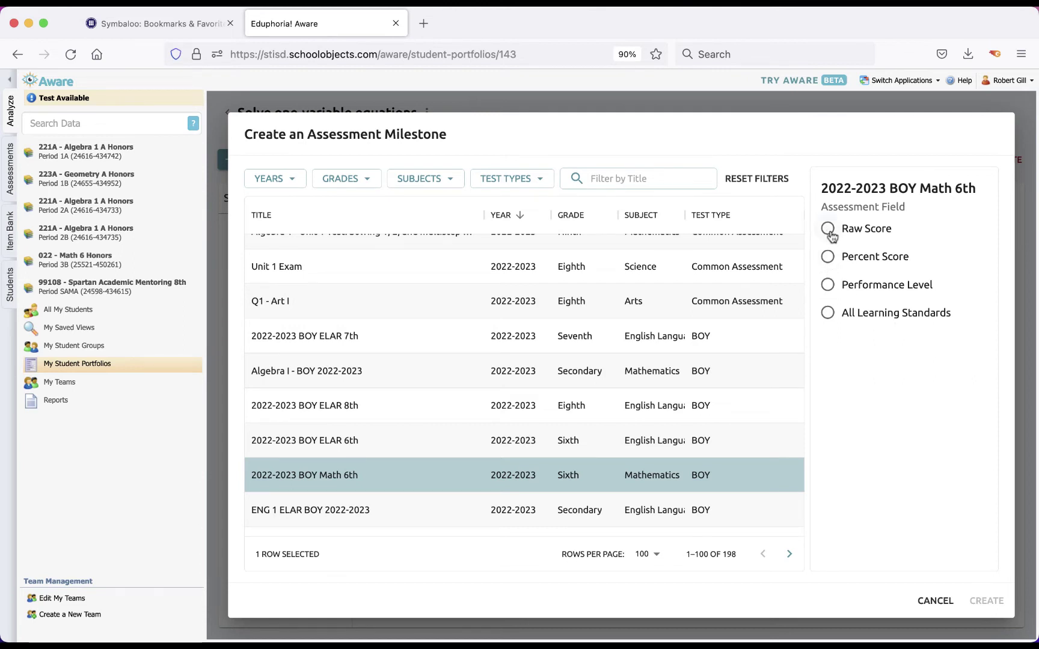
click(829, 257)
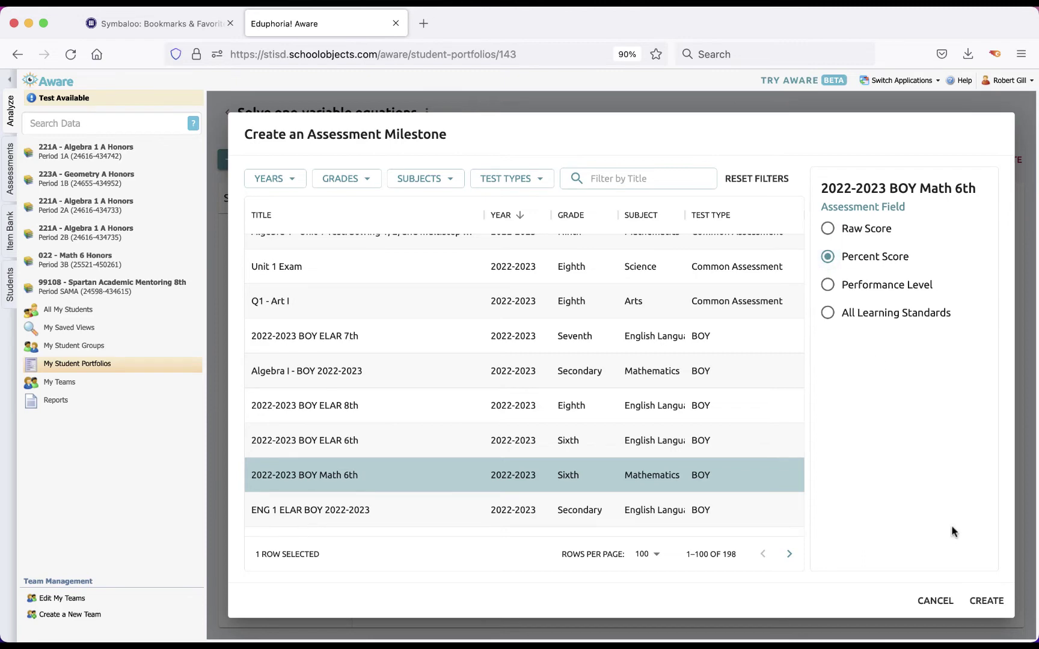
click(991, 603)
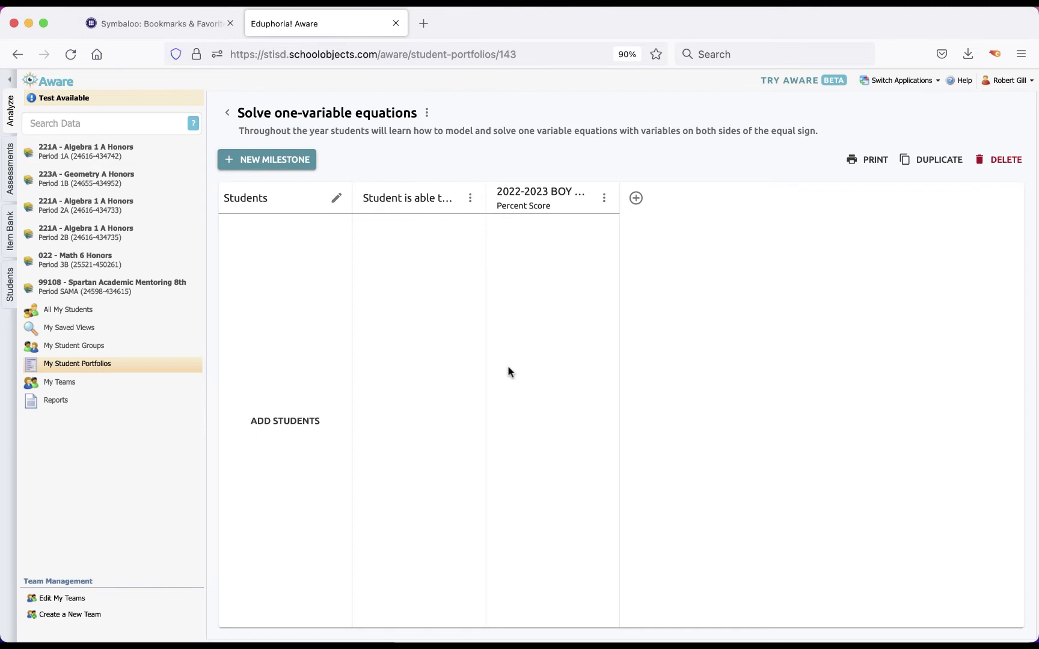
click(470, 4)
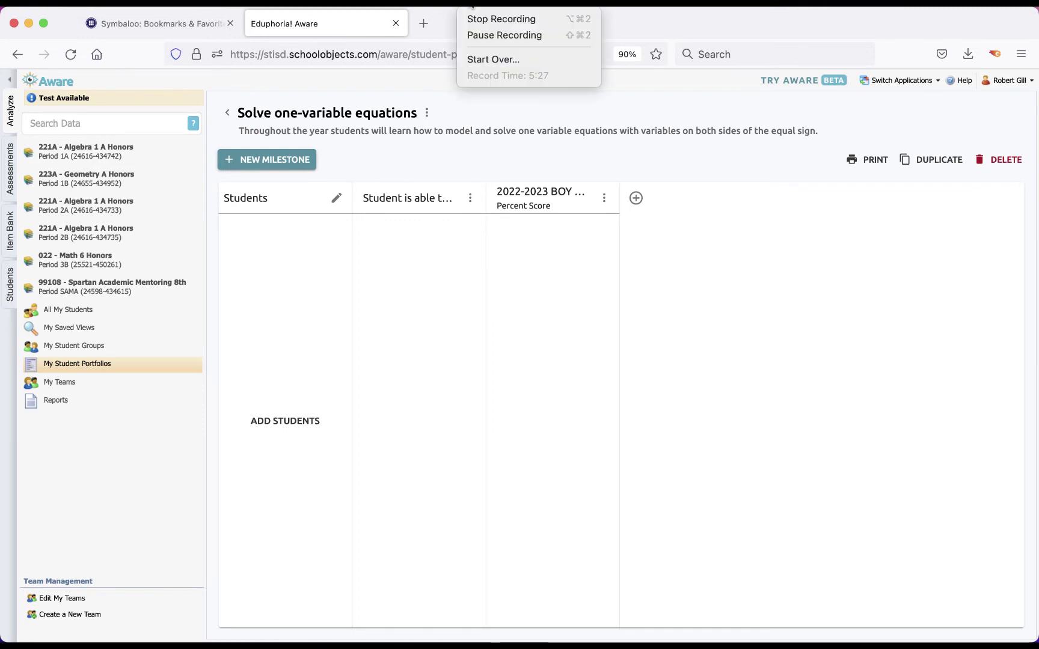
click(489, 38)
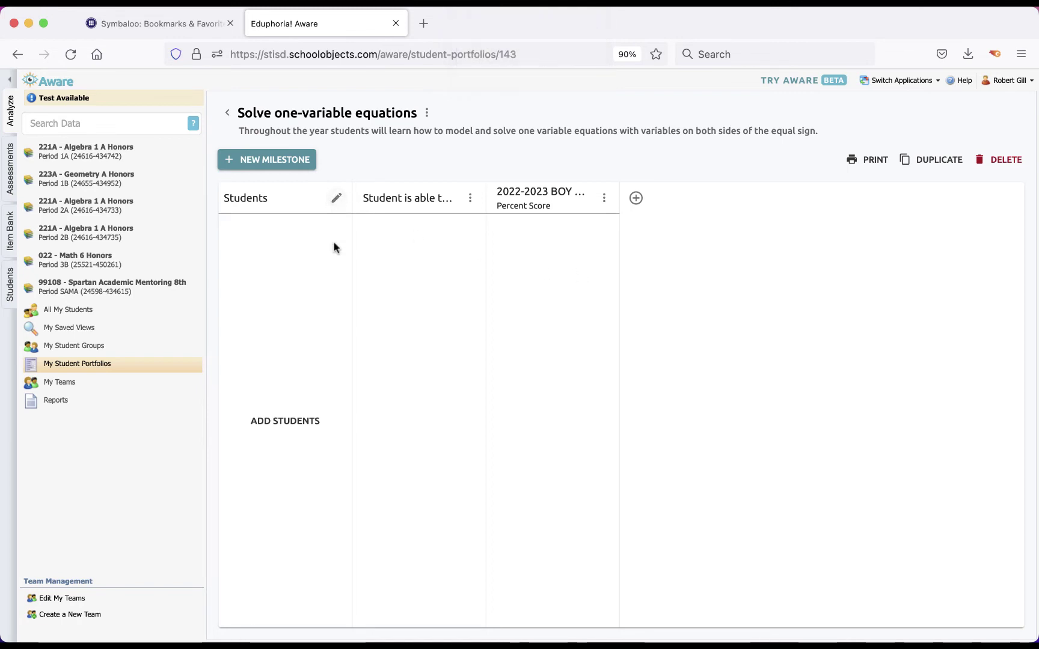
- Add the first three students of 221A - Algebra 1 A Honors (Period: 1A) to the portfolio
click(338, 201)
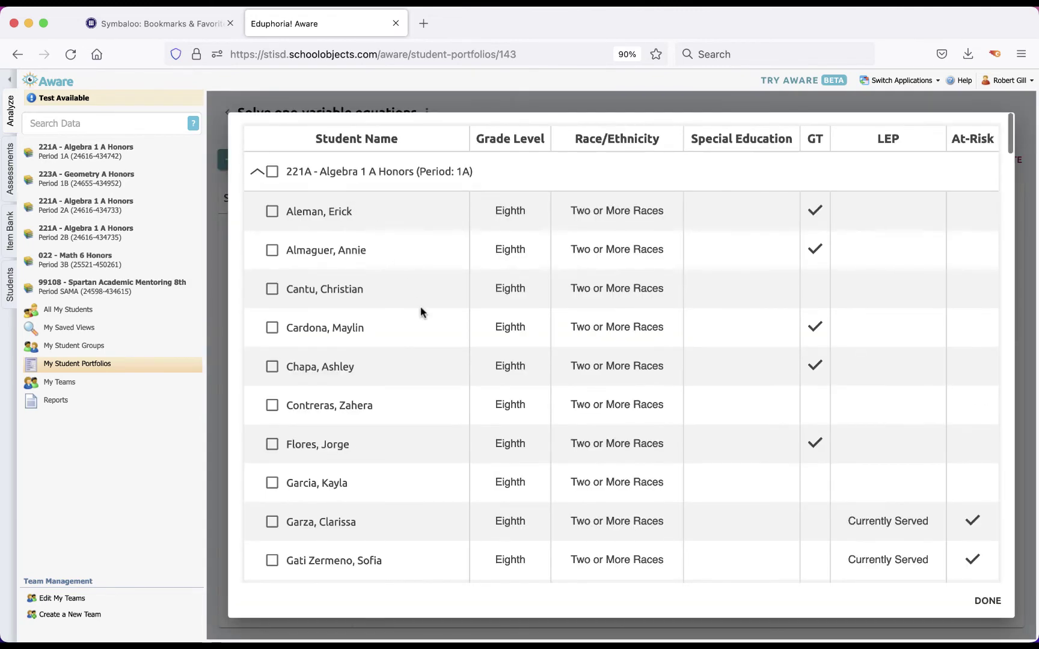
scroll(421, 312, down, 15)
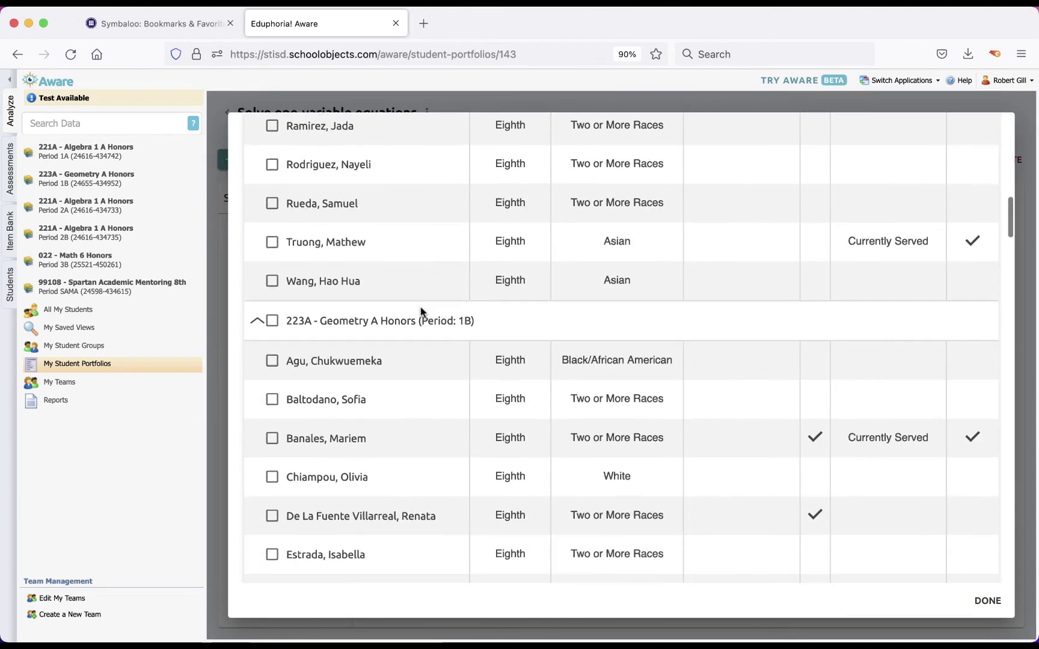
scroll(421, 311, up, 15)
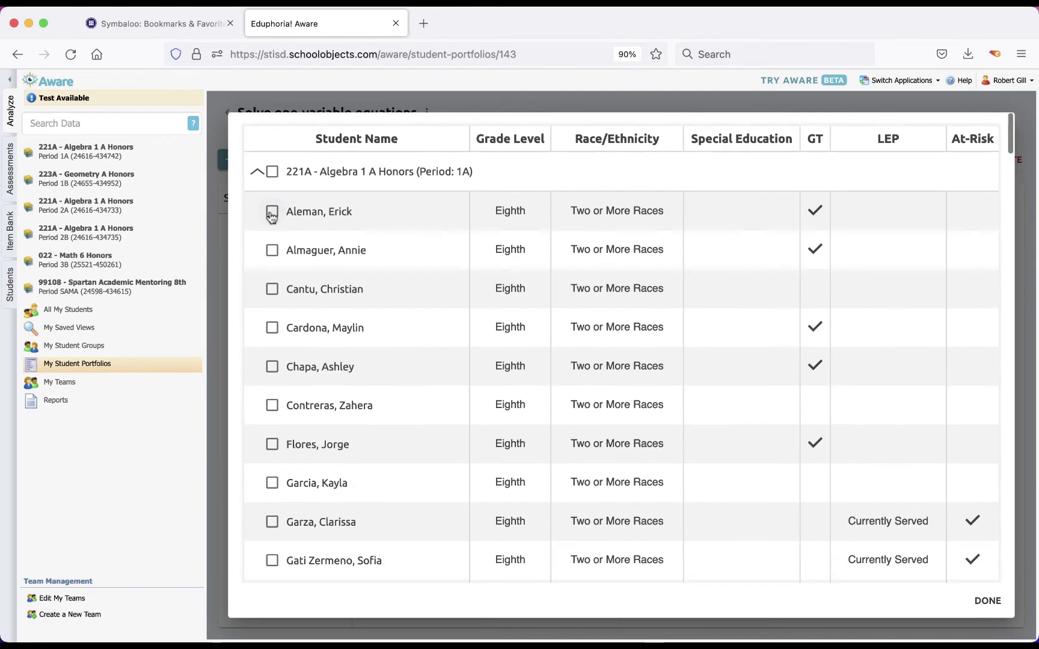
click(271, 212)
click(272, 250)
click(271, 289)
click(989, 603)
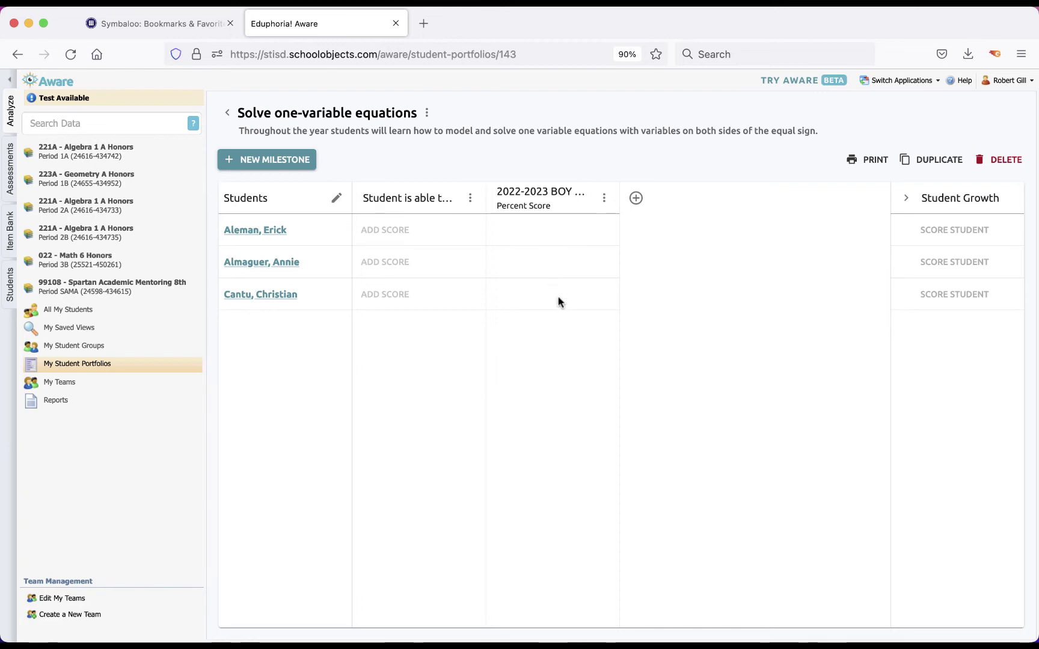
- Score the rubric milestone as Level 1 for the first student, Level 2 for the second and Level 3 for the third
click(388, 231)
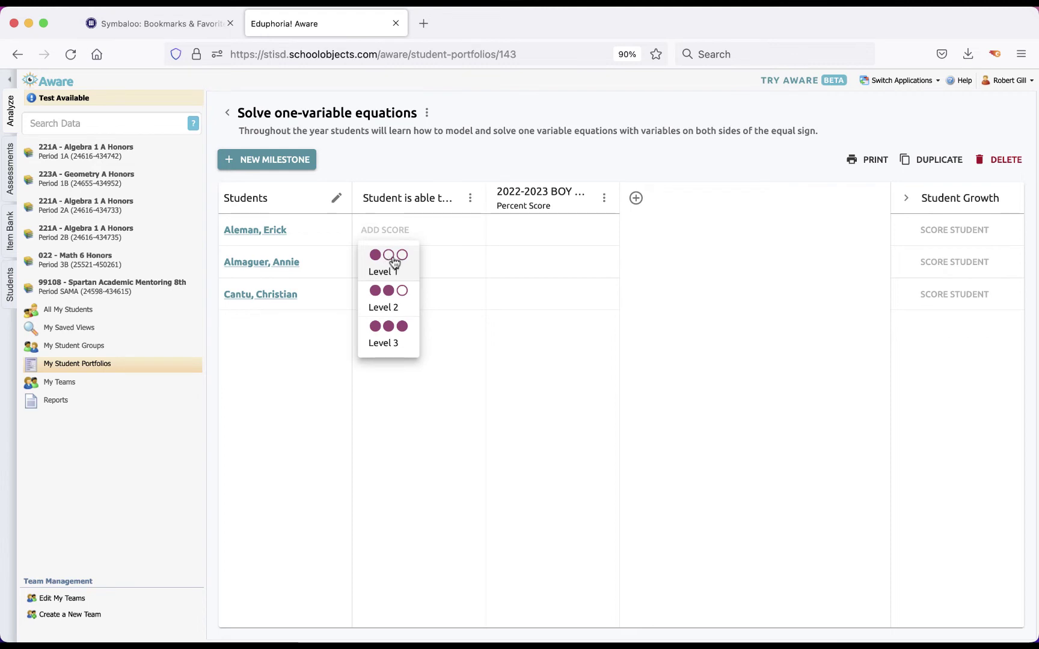
click(393, 260)
click(397, 263)
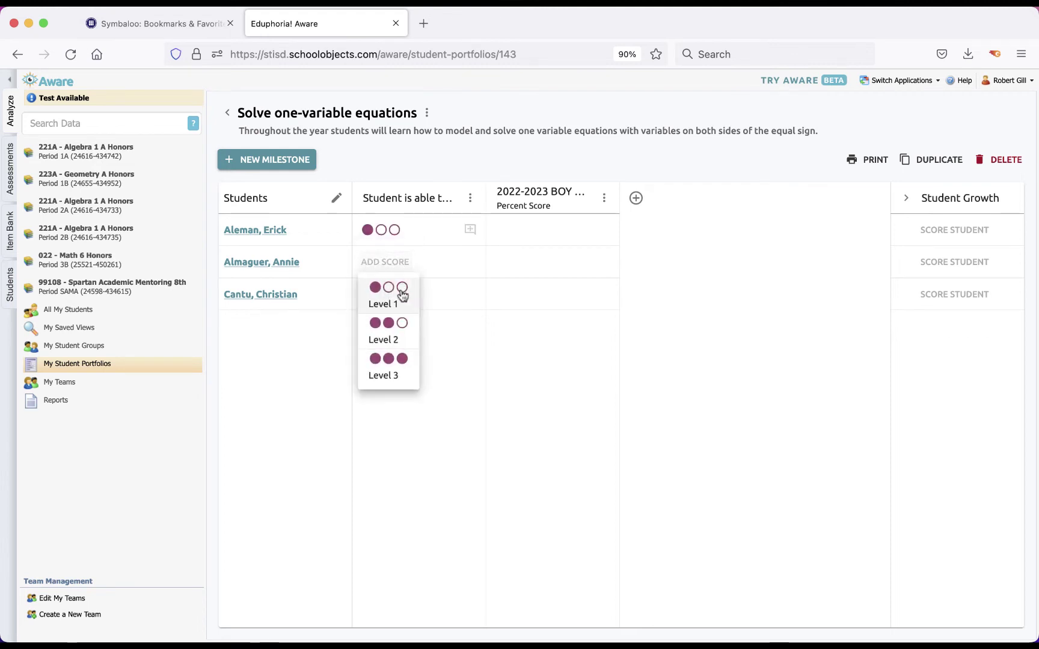
click(388, 333)
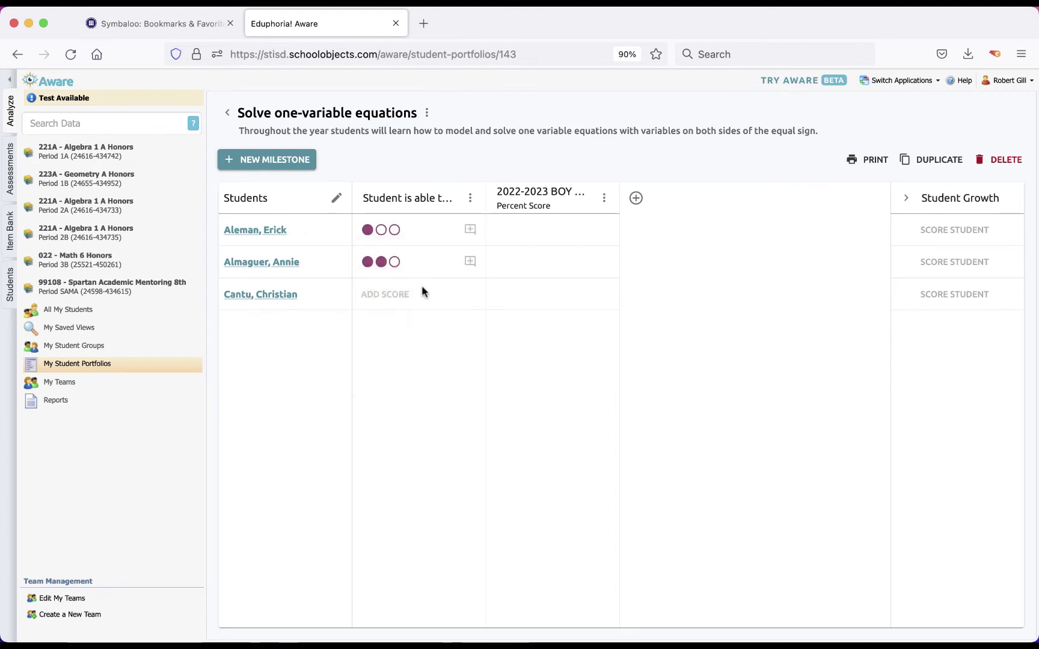
click(407, 295)
click(396, 392)
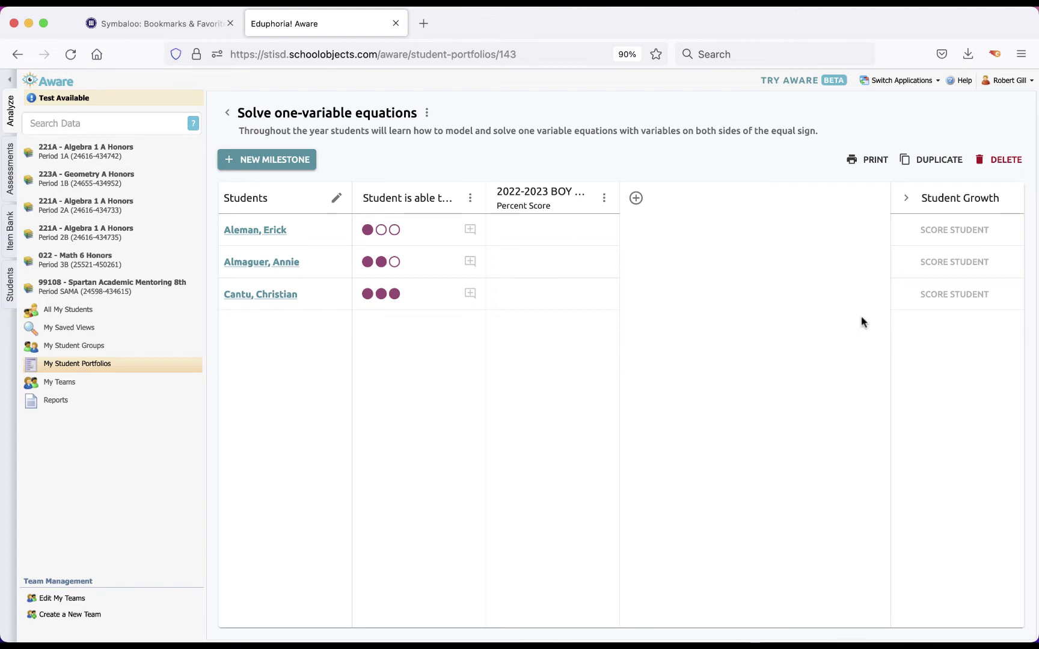
- Rate student growth as Expected Growth for the first student, Exceeded Growth for the second and Did Not Grow for the third
click(905, 199)
click(1008, 202)
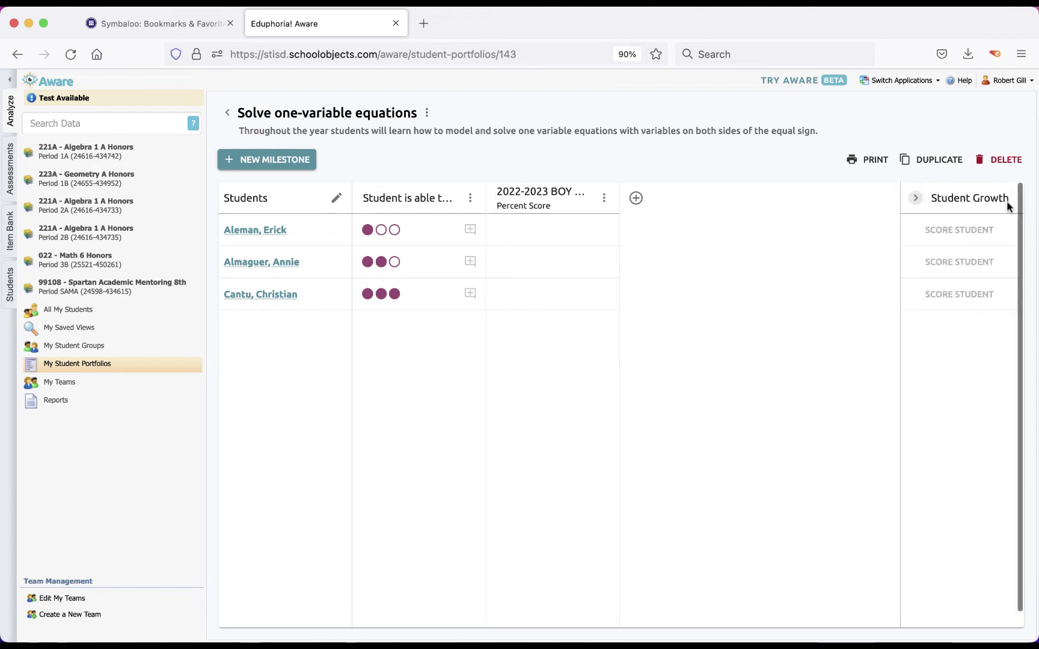
click(941, 232)
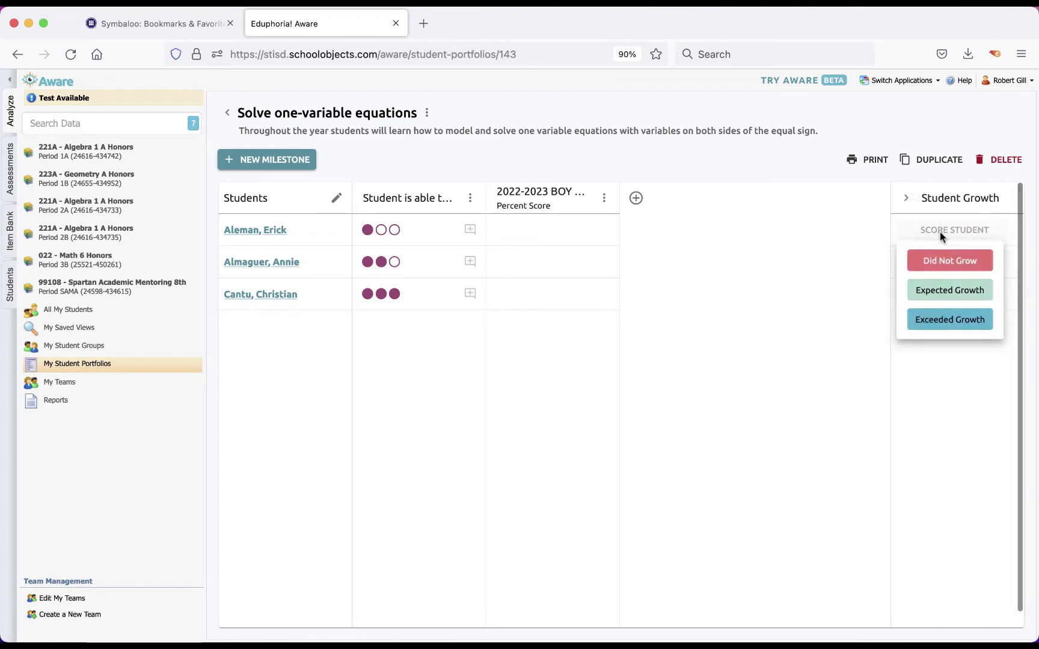
click(942, 293)
click(955, 265)
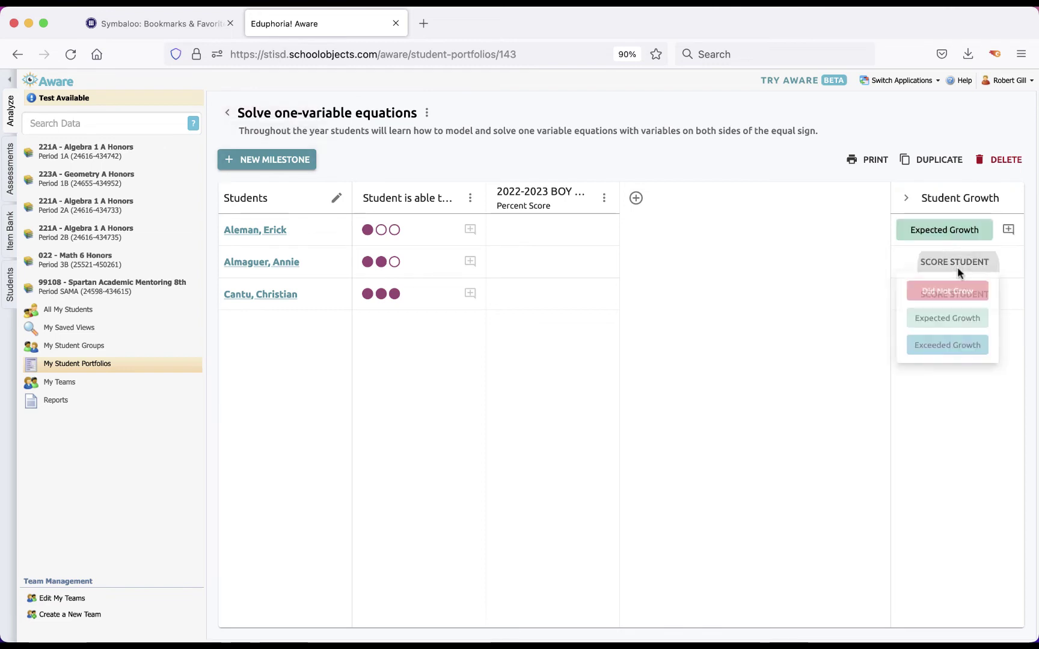
click(942, 348)
click(939, 298)
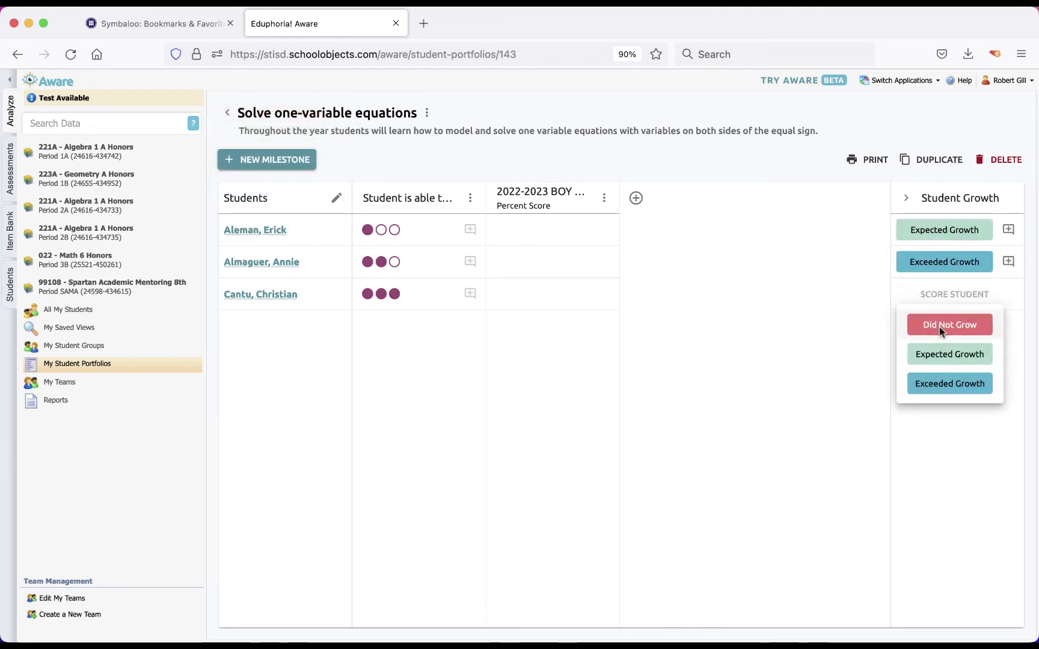
click(939, 326)
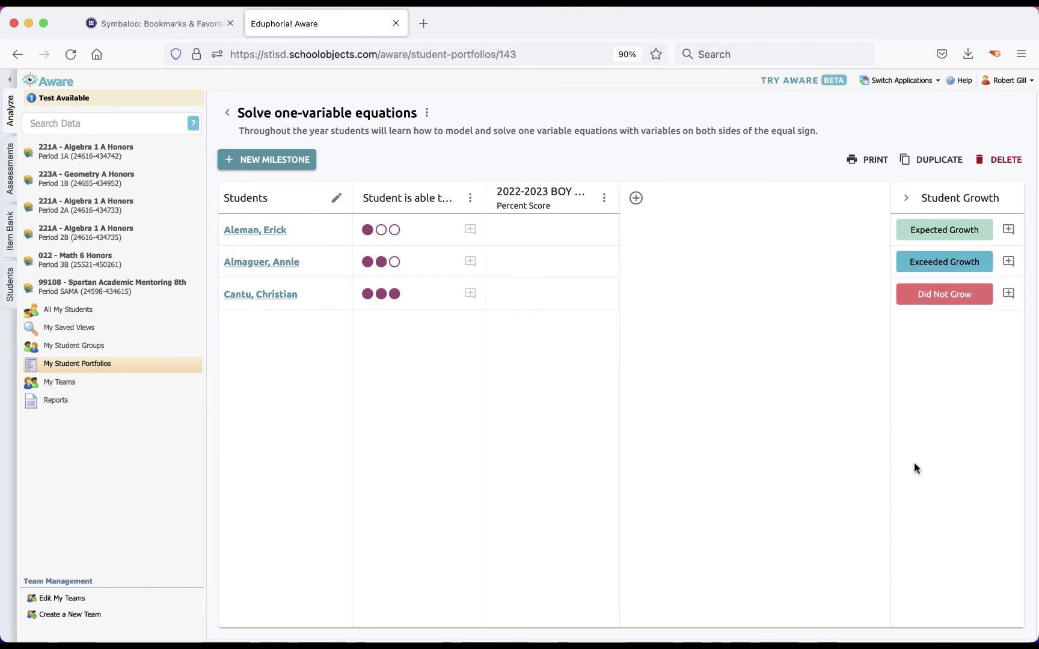
- Leave the Solve one-variable equations portfolio and return to the list of active student portfolios
scroll(914, 468, down, 1)
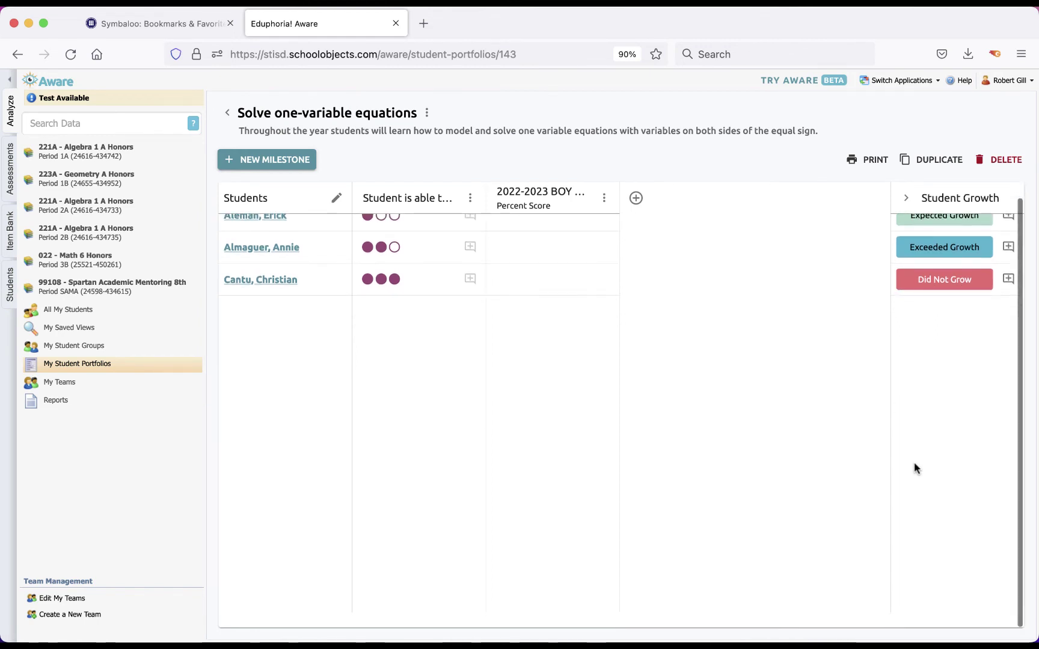
scroll(914, 463, up, 1)
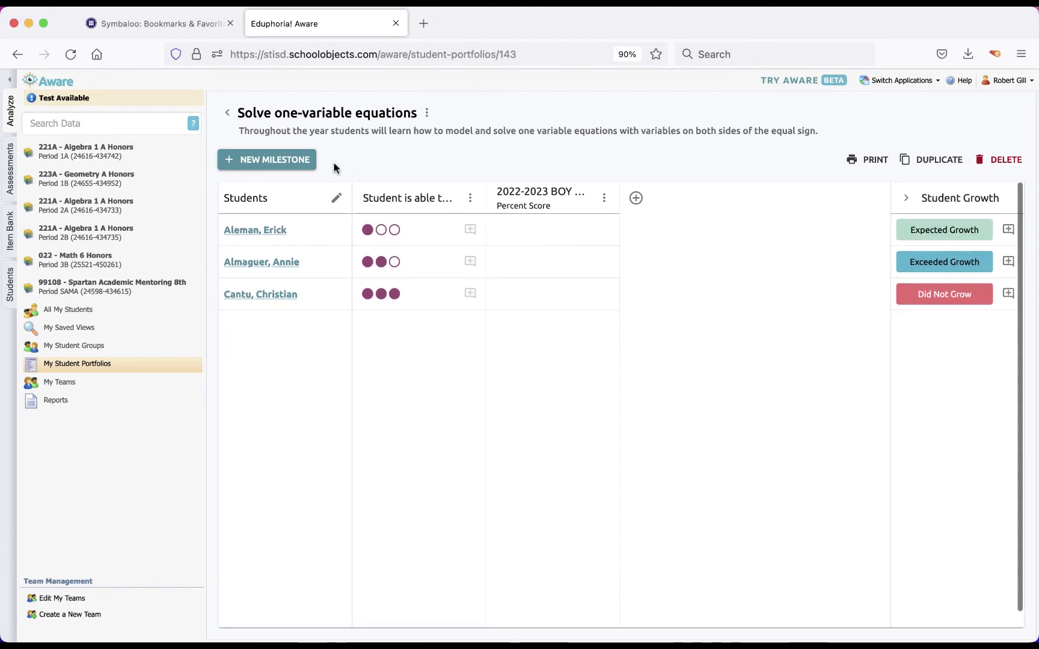
click(229, 114)
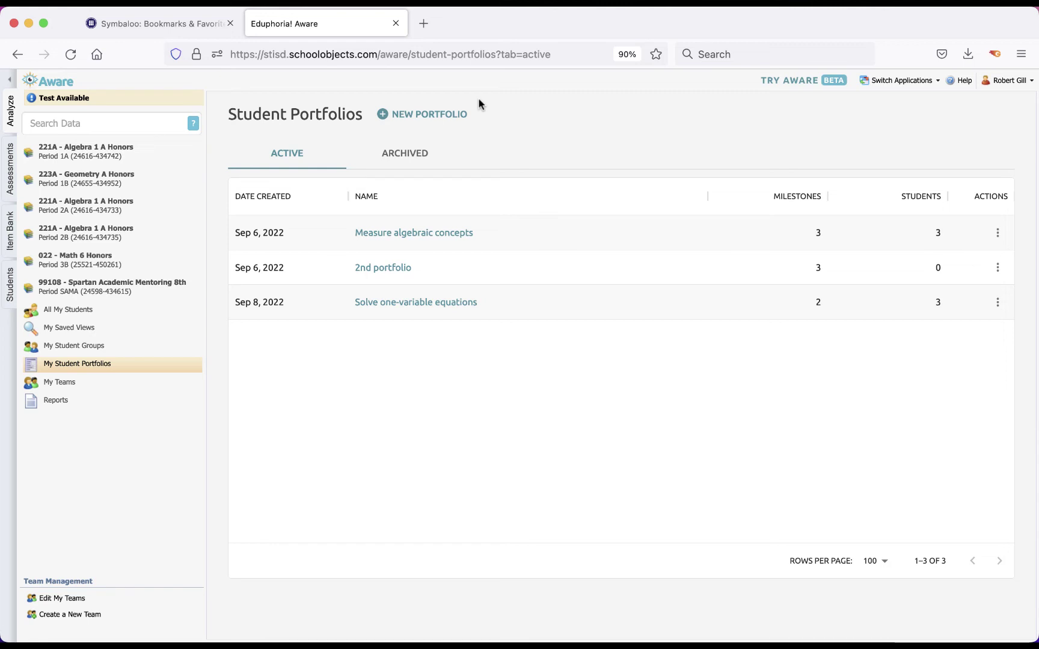
- Switch from Aware to the Strive application
click(475, 4)
click(582, 281)
click(905, 85)
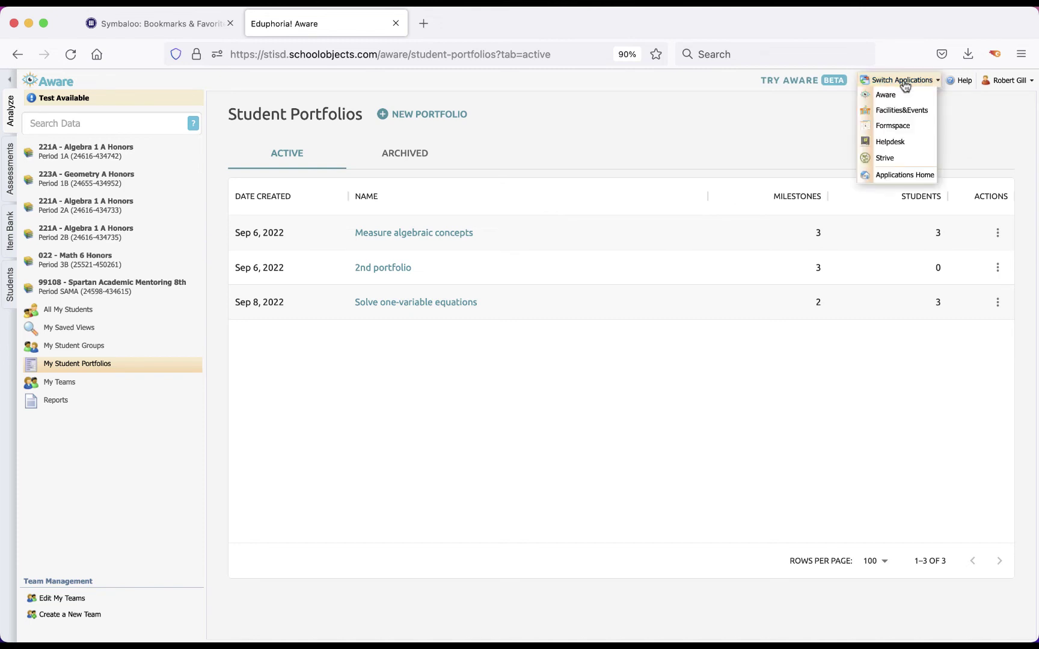
click(885, 159)
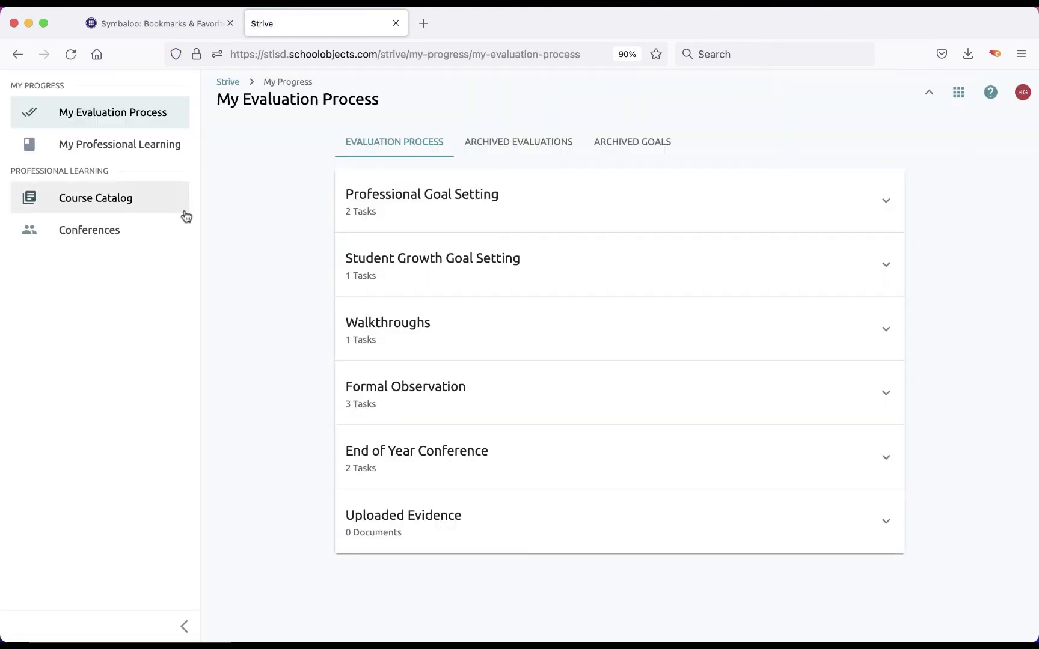
- Open the goal "Increase student performance on SOs 8.1F and 8.5F" under Student Growth Goal Setting
click(451, 267)
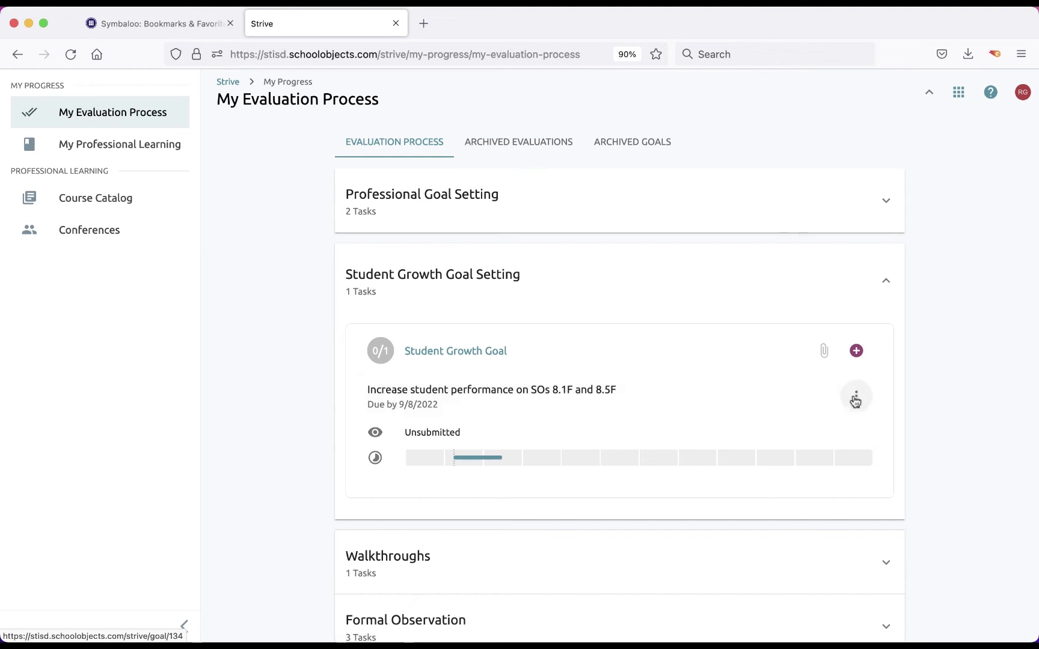
click(856, 396)
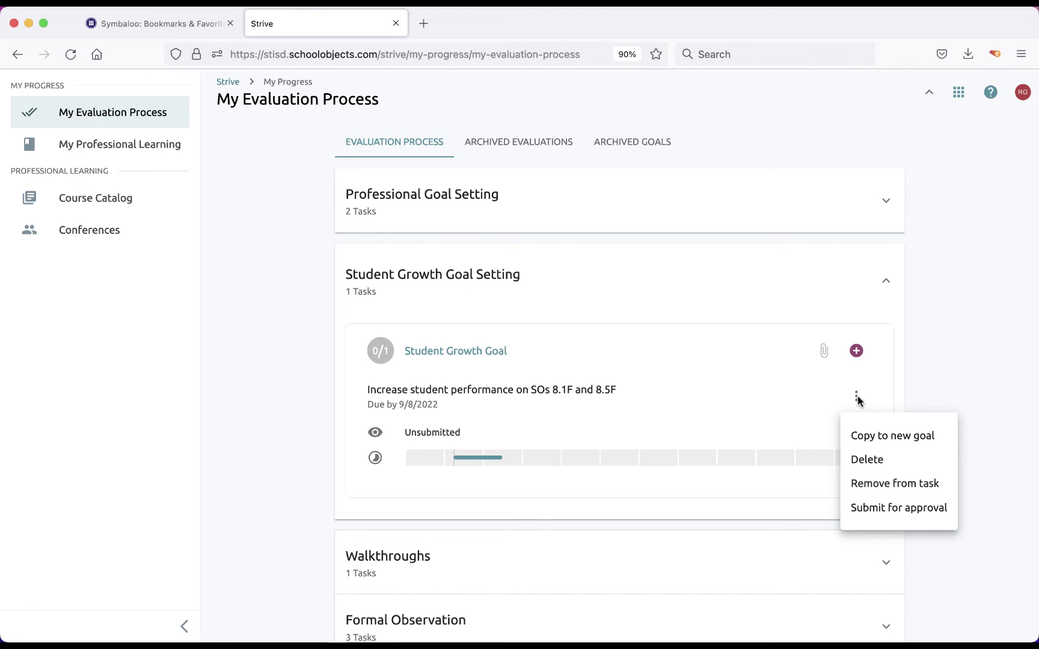
click(576, 399)
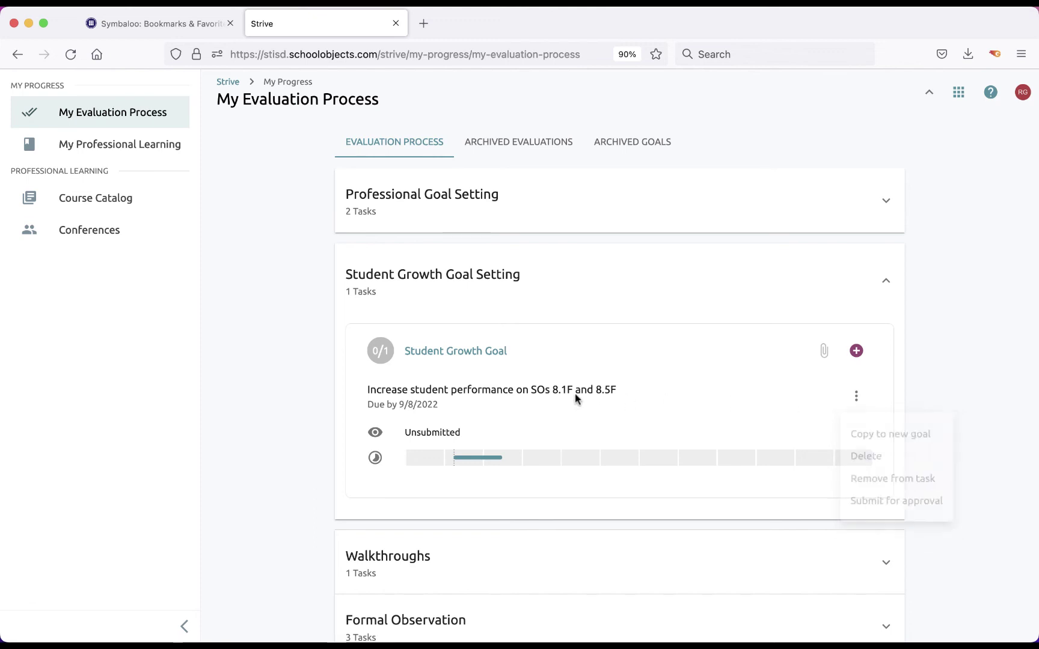
click(555, 394)
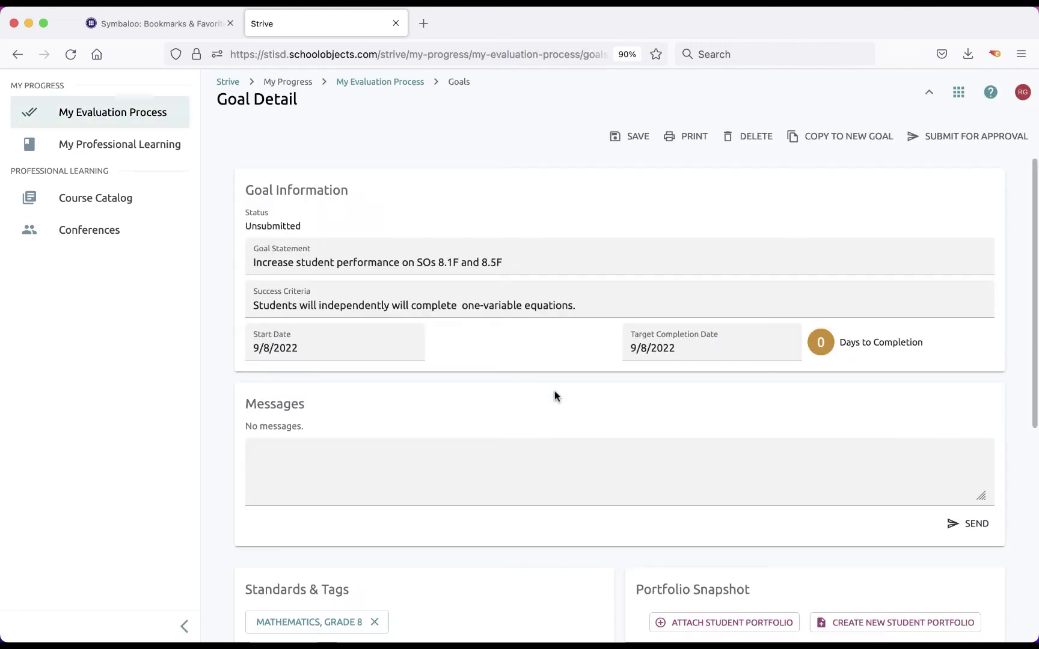
- Attach the Solve one-variable equations student portfolio to the goal's Portfolio Snapshot
scroll(554, 392, down, 3)
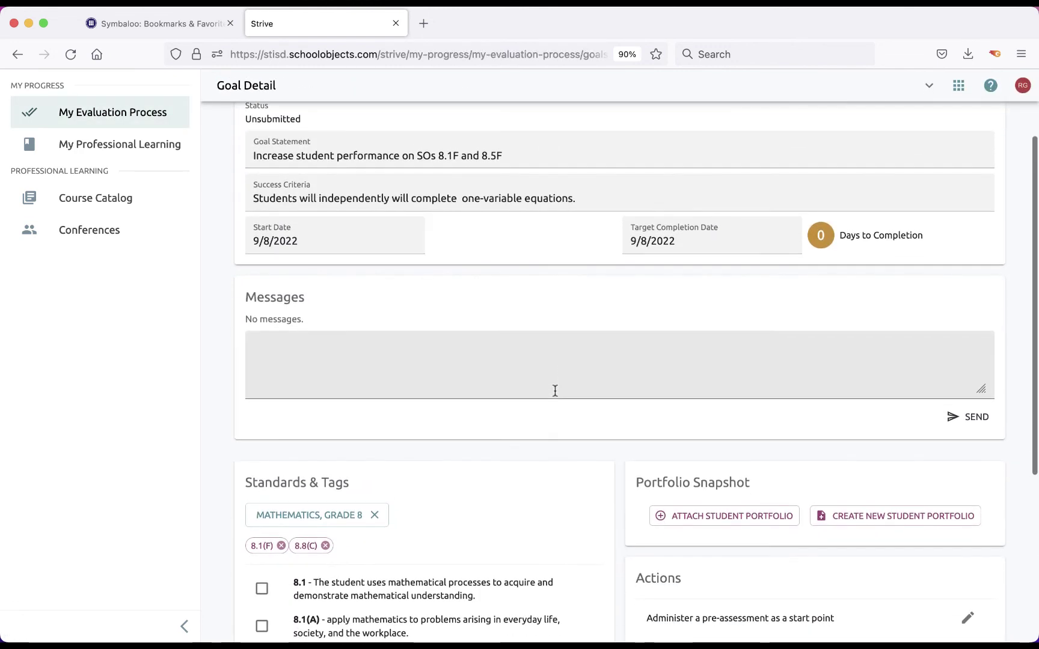
scroll(555, 390, up, 3)
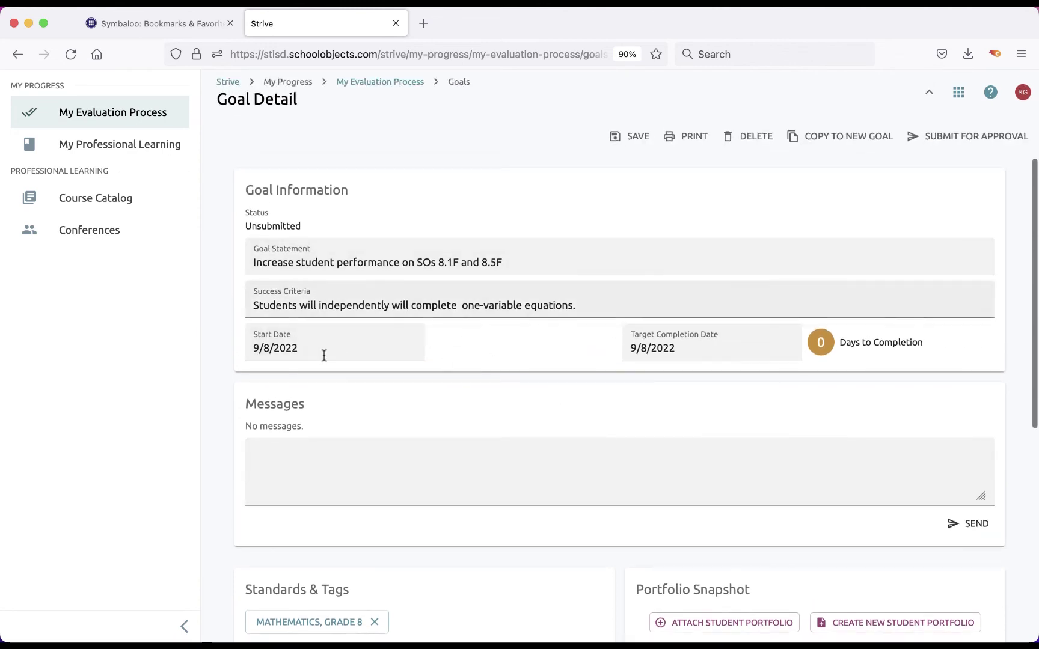
scroll(480, 428, down, 2)
scroll(480, 426, down, 2)
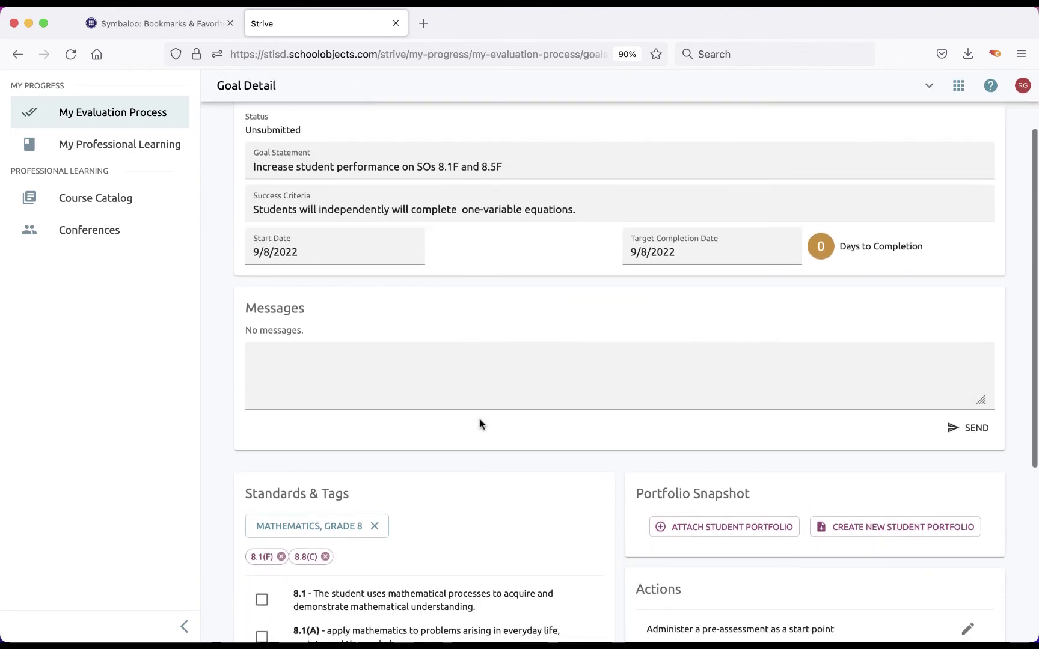
scroll(479, 424, down, 5)
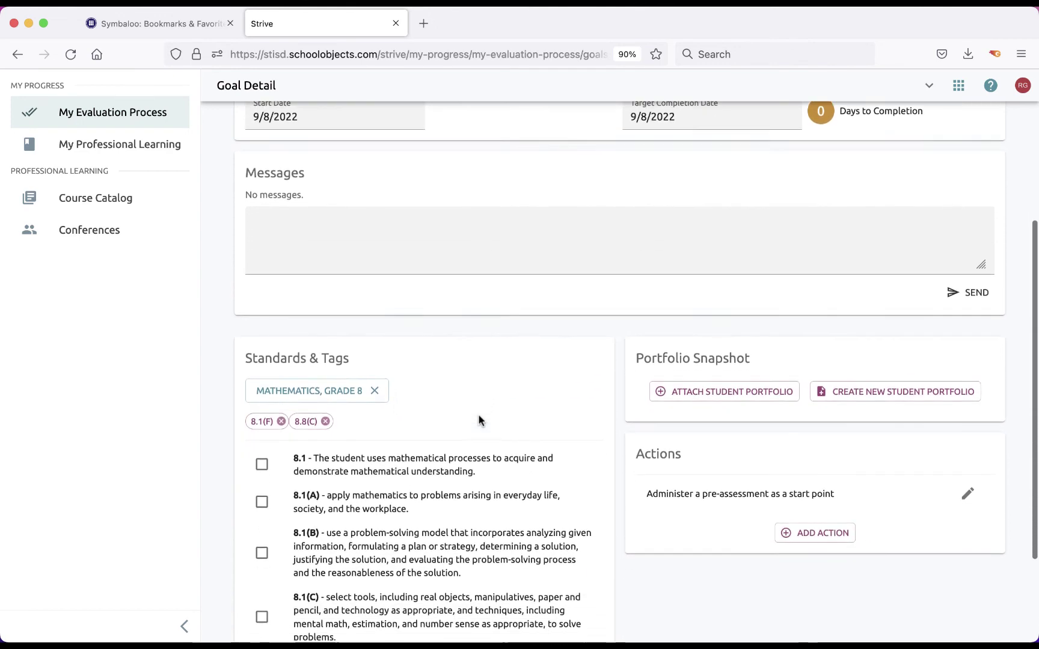
scroll(479, 420, down, 2)
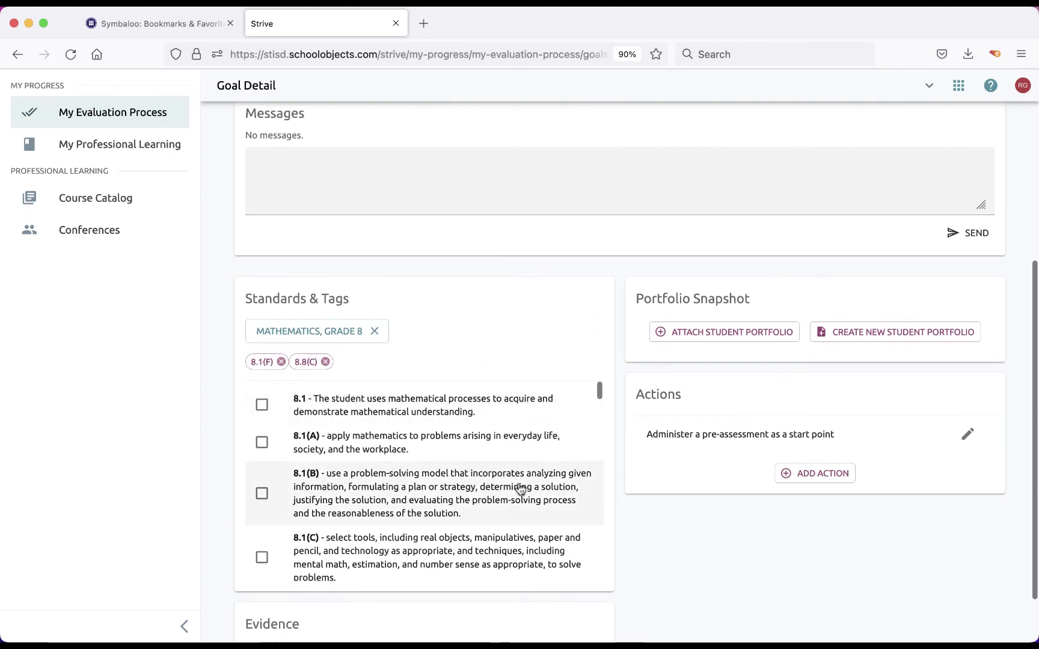
click(690, 339)
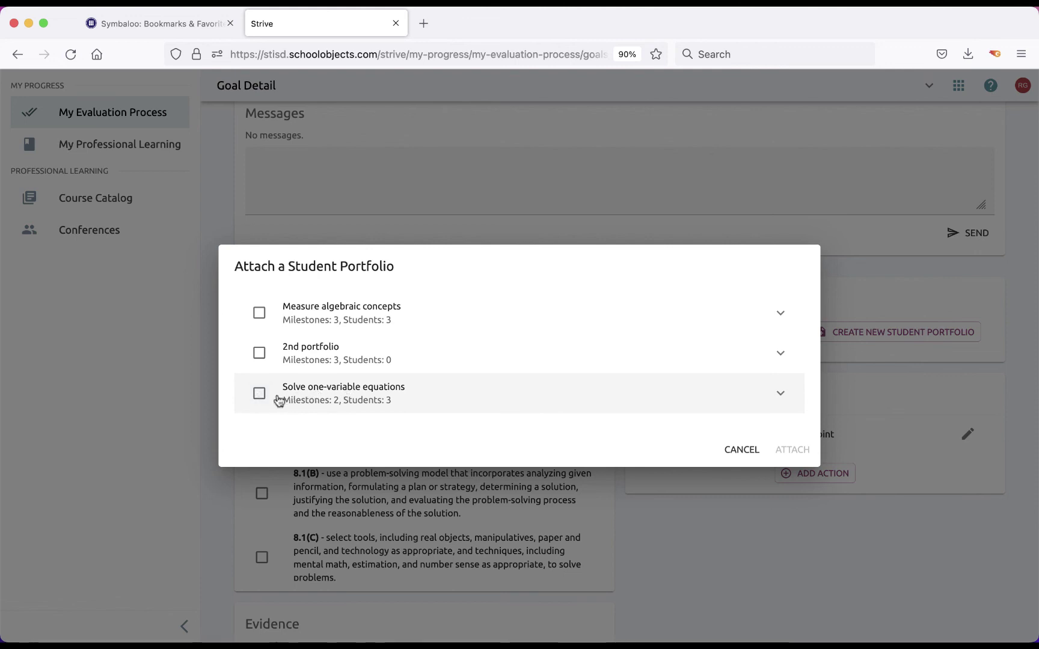
click(260, 394)
click(800, 454)
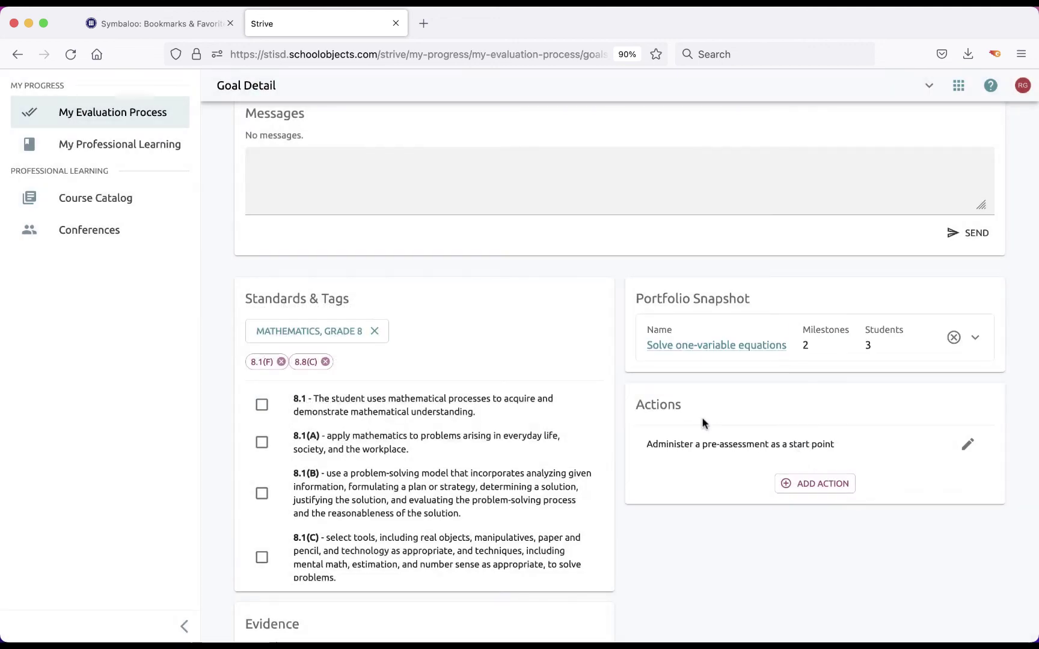
- Save the student growth goal and return to My Evaluation Process
scroll(702, 421, up, 5)
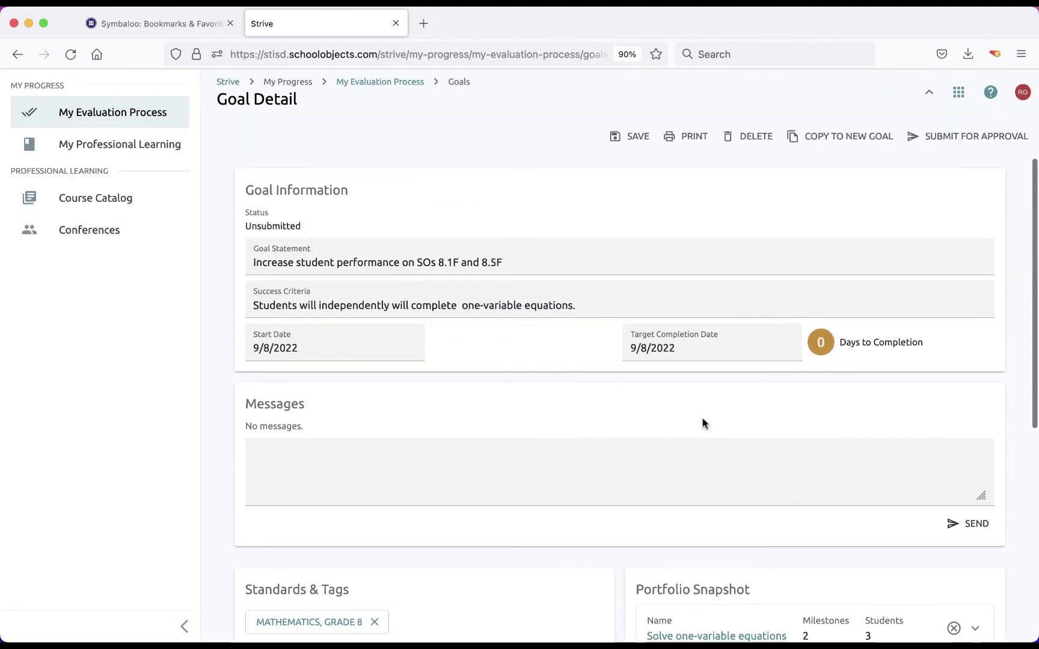
scroll(702, 421, down, 2)
scroll(702, 420, up, 2)
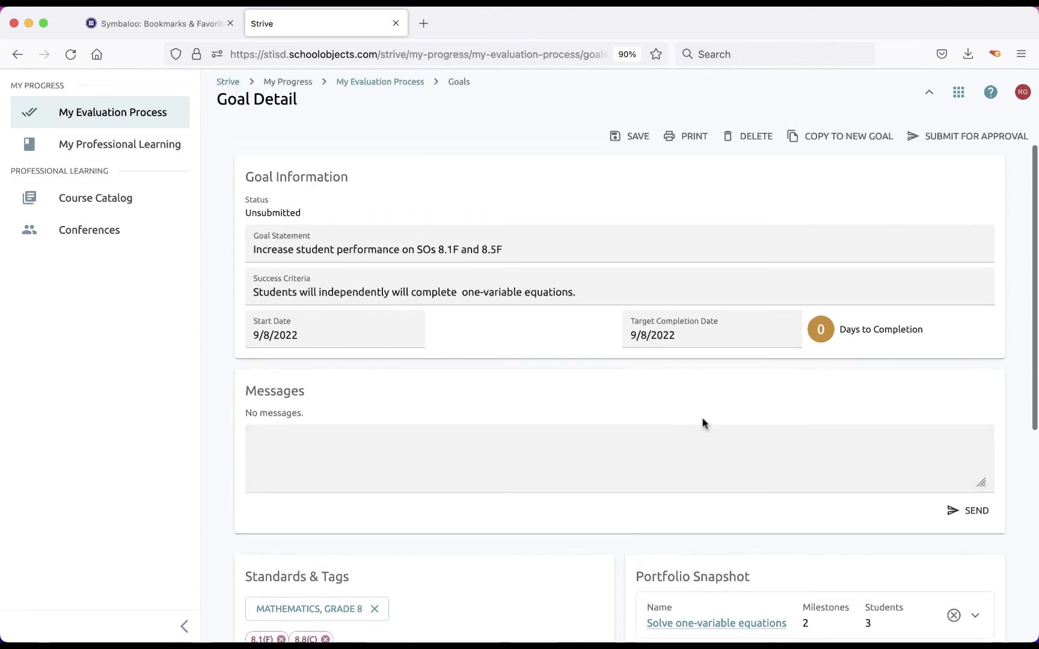
scroll(702, 423, down, 5)
scroll(702, 421, up, 5)
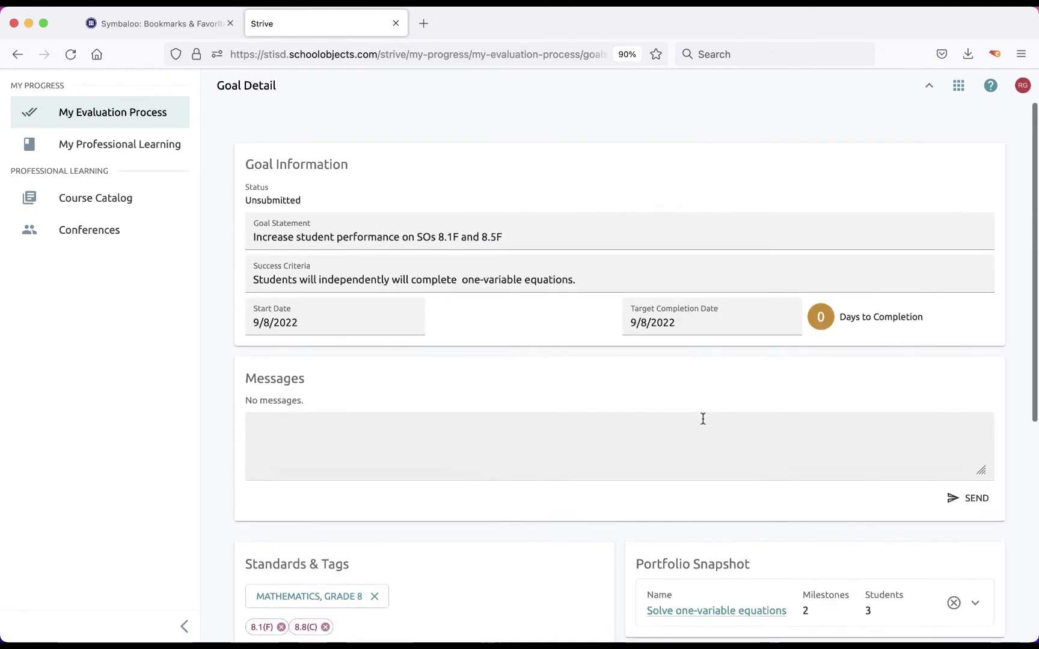
scroll(703, 419, up, 1)
click(631, 137)
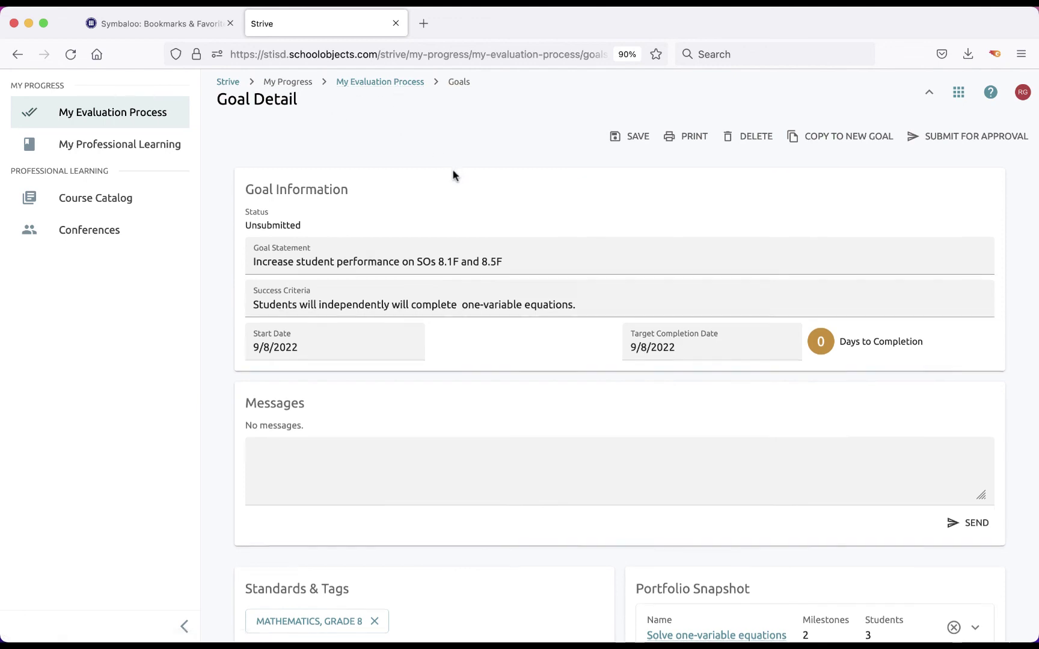
scroll(453, 175, down, 5)
scroll(453, 174, up, 5)
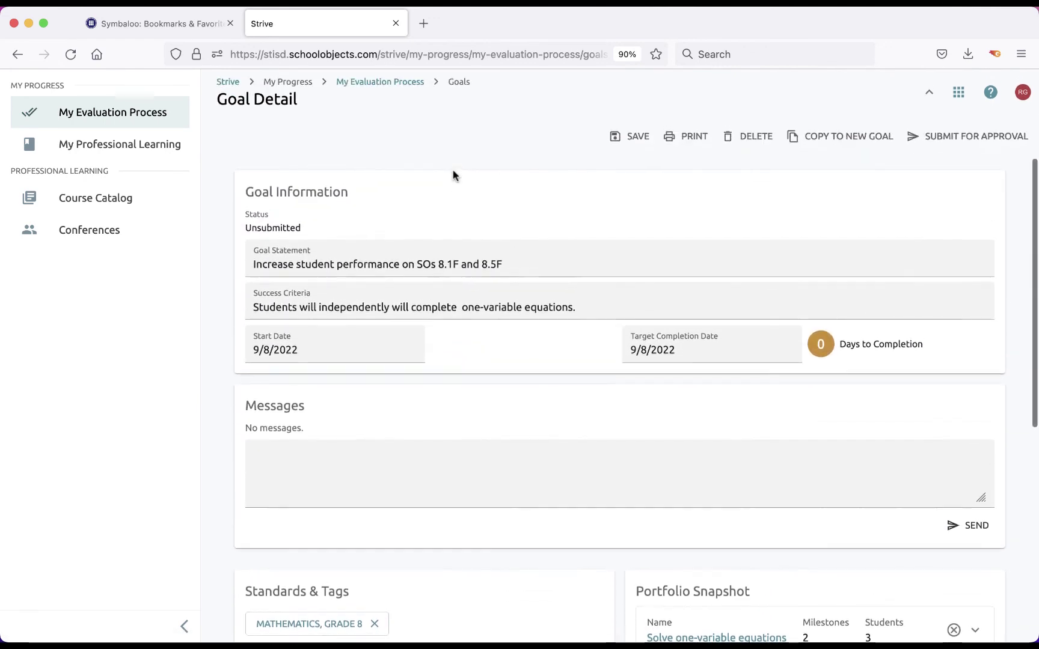
click(391, 85)
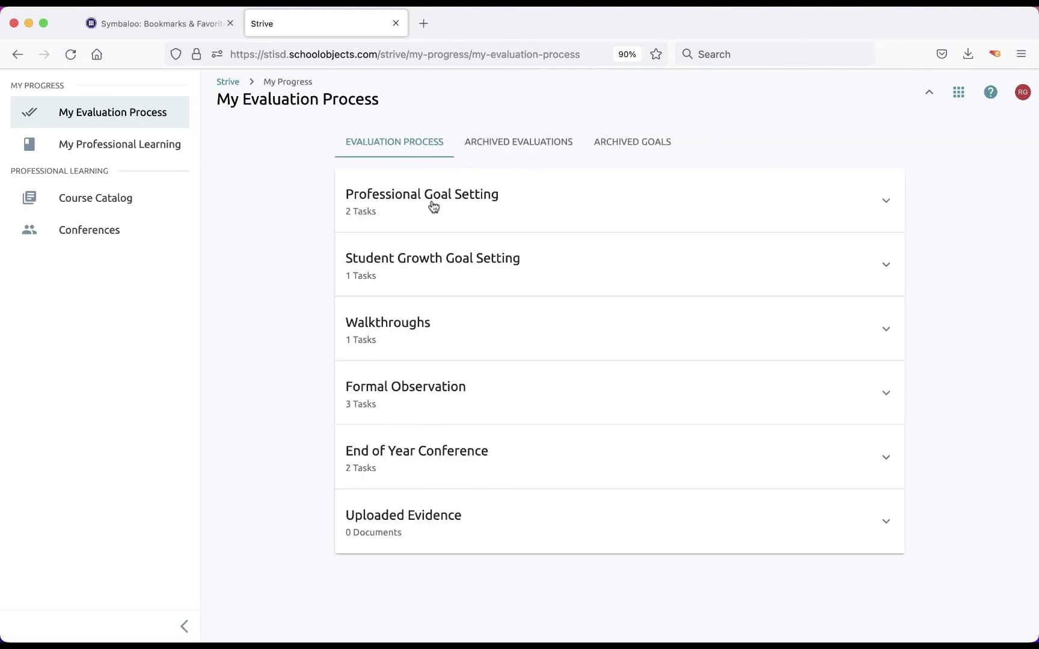
- Reopen the student growth goal on SOs 8.1F and 8.5F and go to its Portfolio Snapshot
click(412, 266)
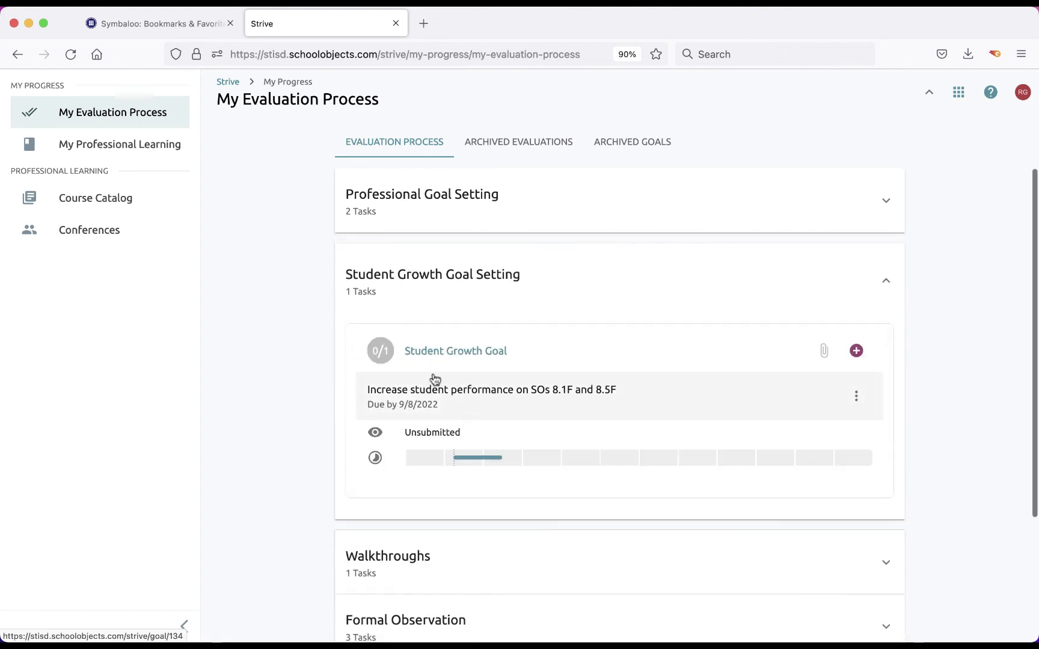
click(496, 398)
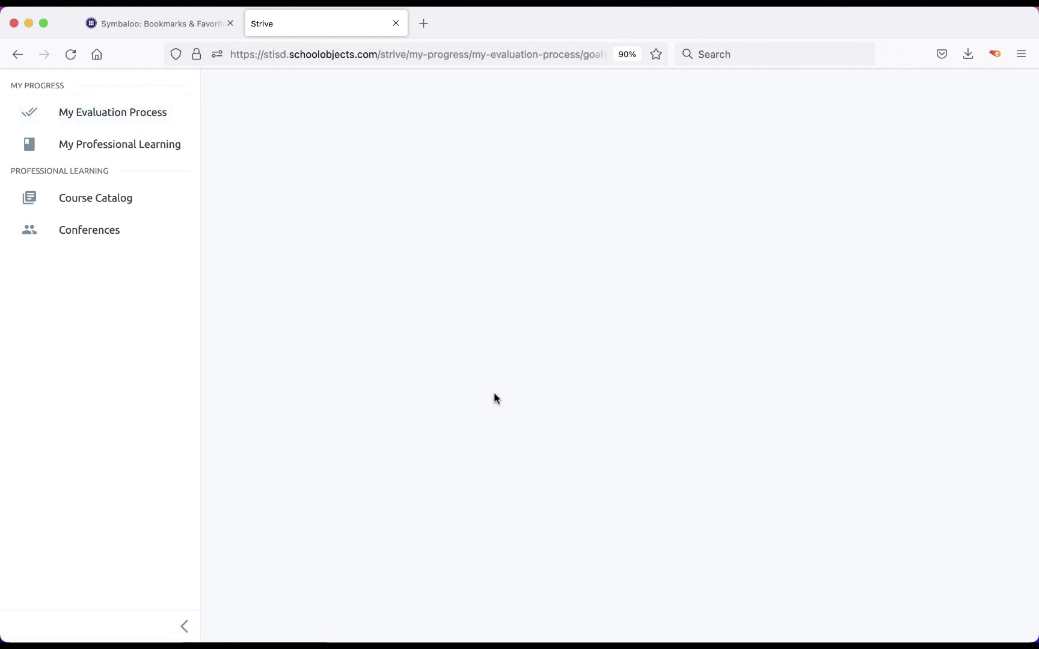
scroll(672, 409, down, 6)
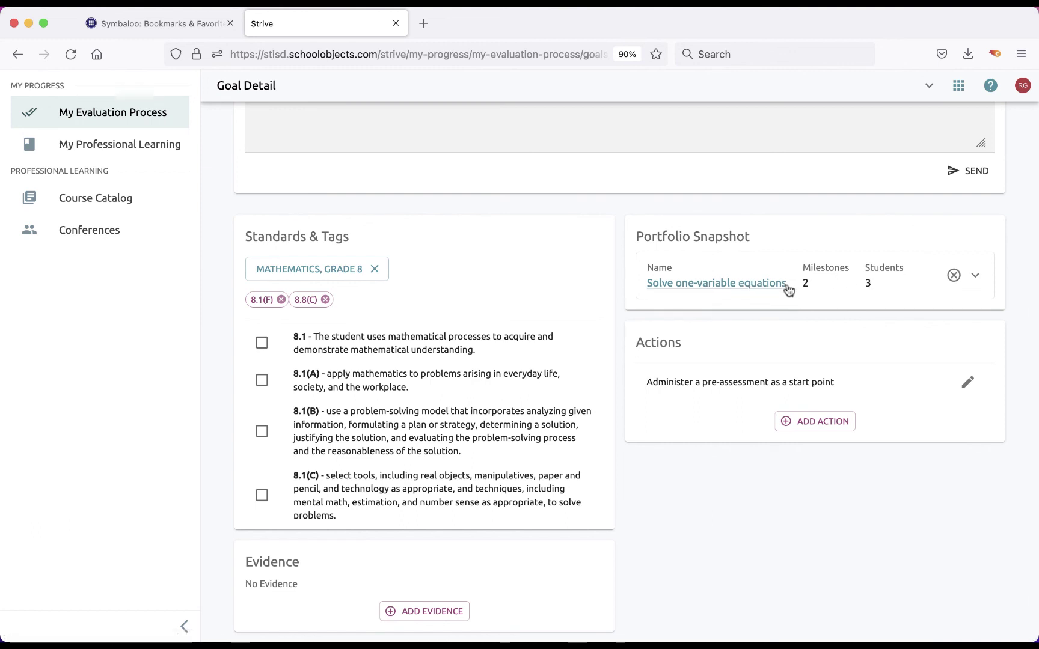
- Expand the attached portfolio's snapshot and examine its rubric levels, assessment score, student growth and demographics
click(977, 278)
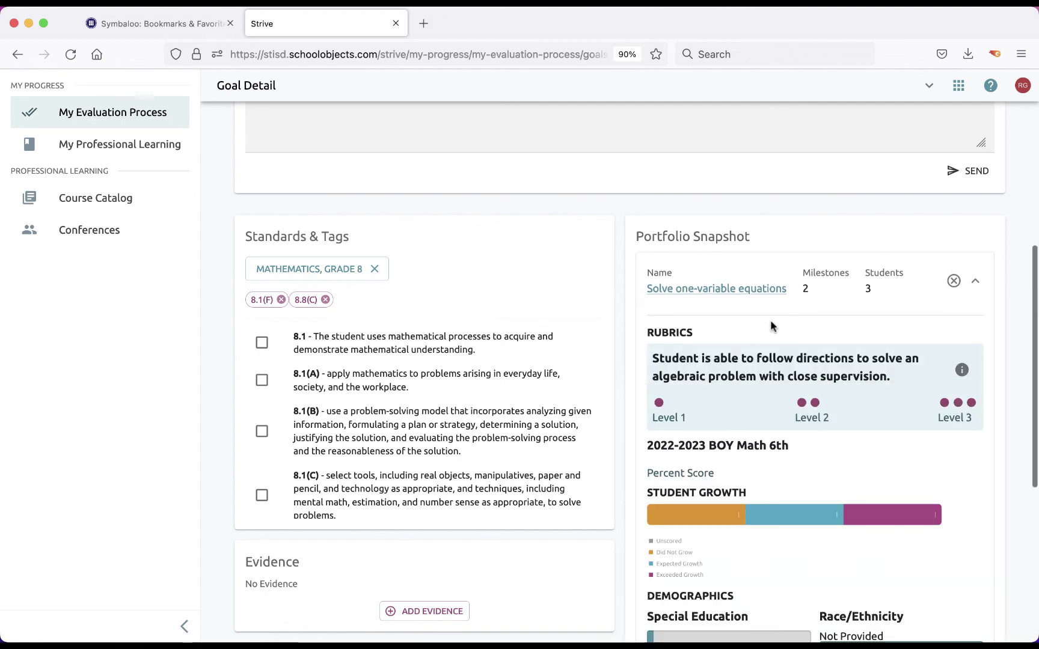
scroll(765, 397, down, 1)
scroll(765, 396, down, 3)
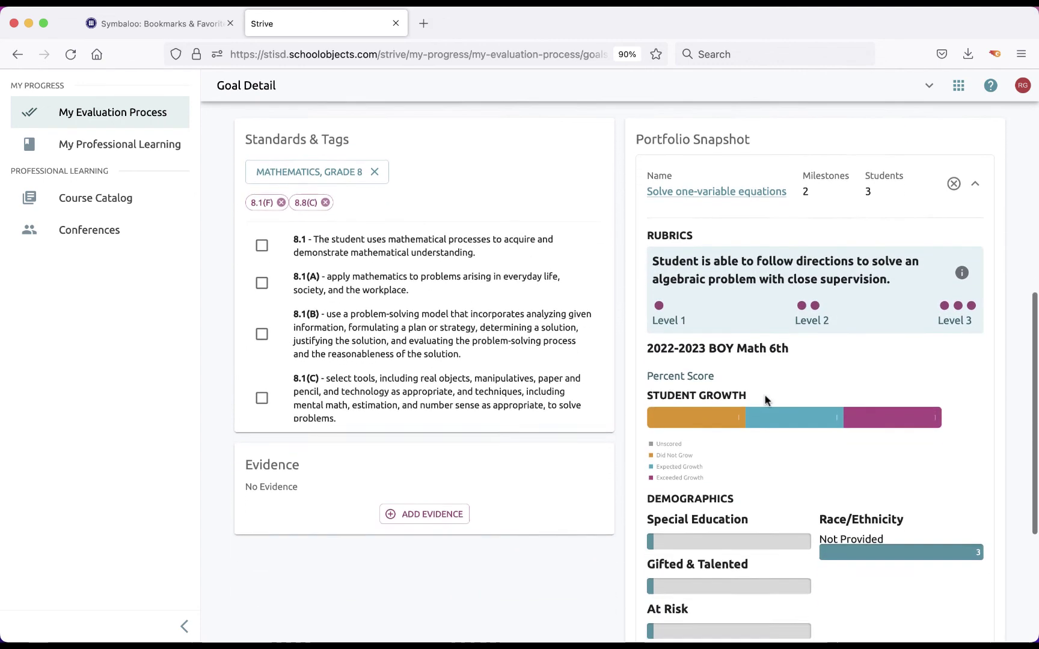
scroll(766, 400, down, 2)
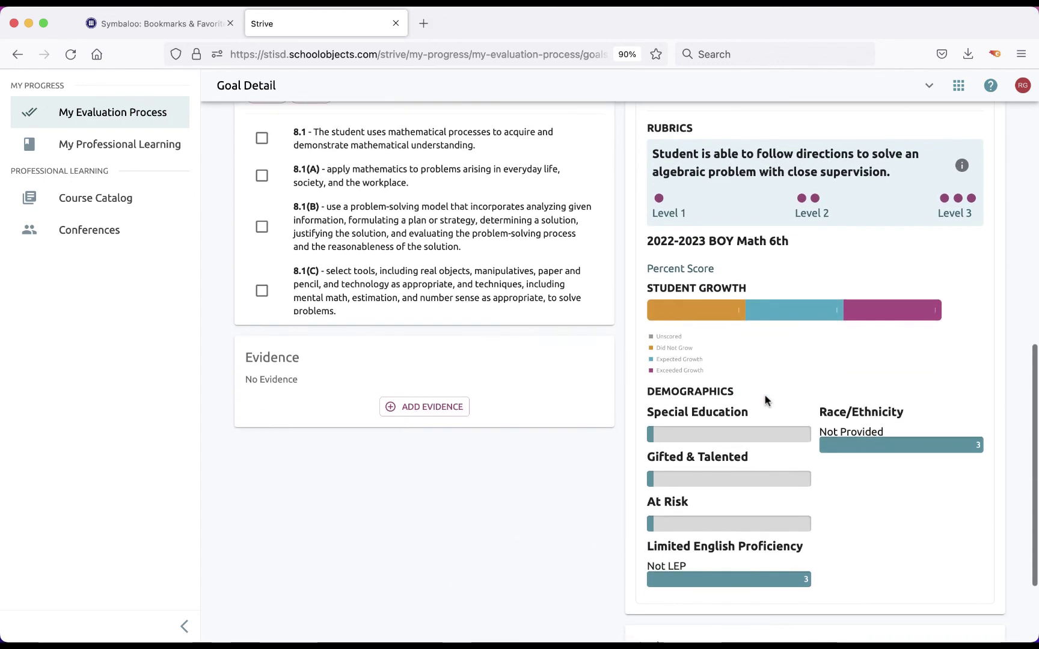
scroll(767, 402, down, 3)
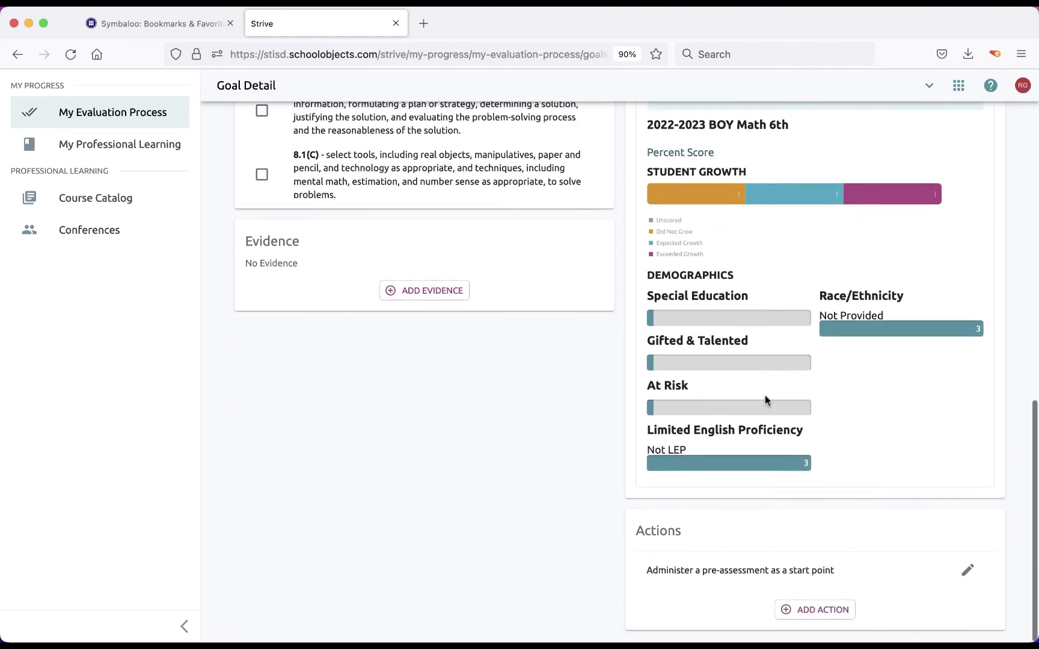
scroll(766, 401, up, 8)
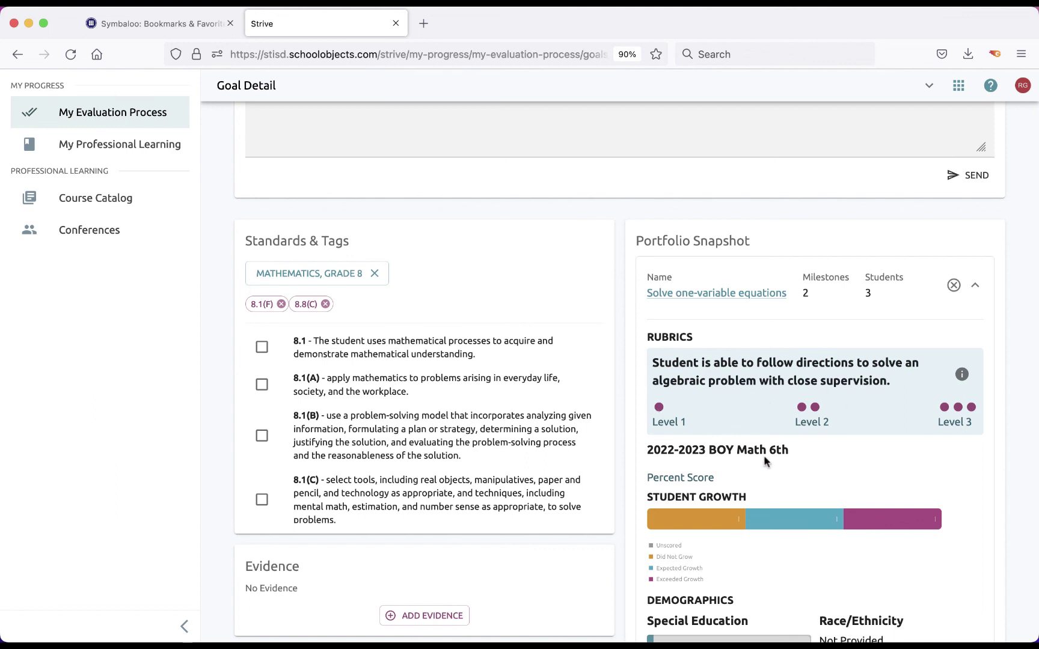
scroll(764, 457, down, 2)
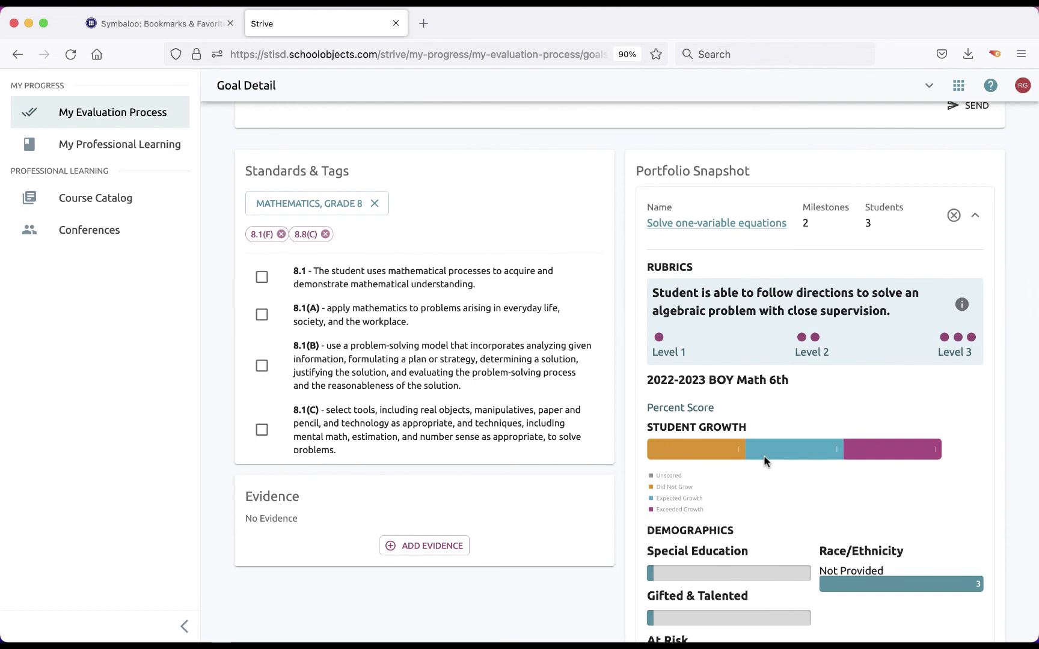
scroll(773, 378, up, 1)
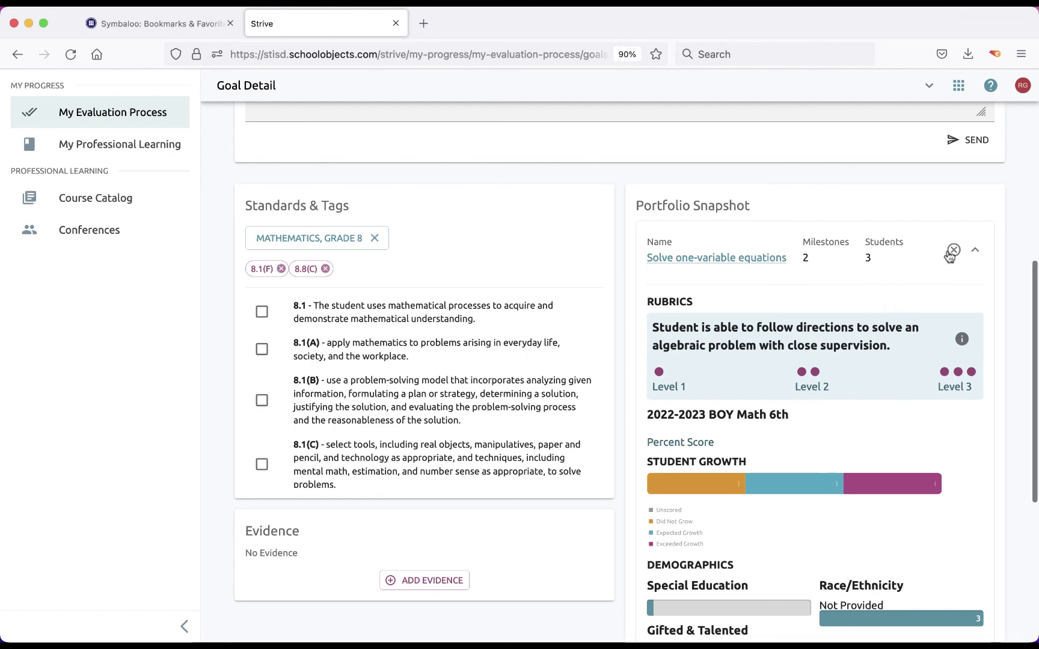
- Collapse the portfolio snapshot and leave the goal for the My Evaluation Process overview
click(975, 250)
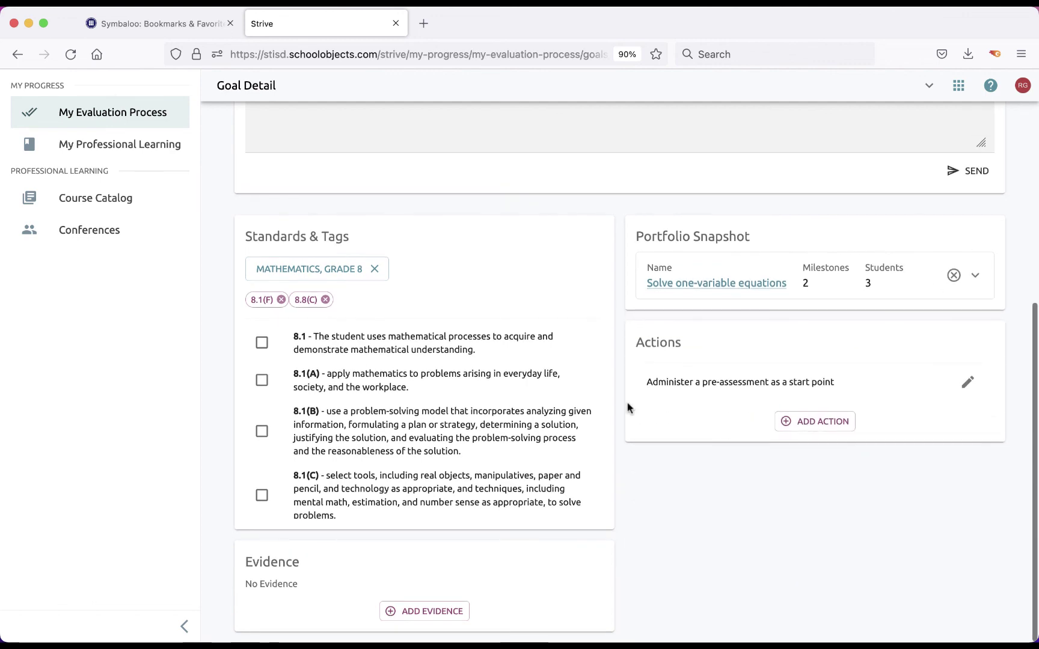
scroll(628, 408, up, 6)
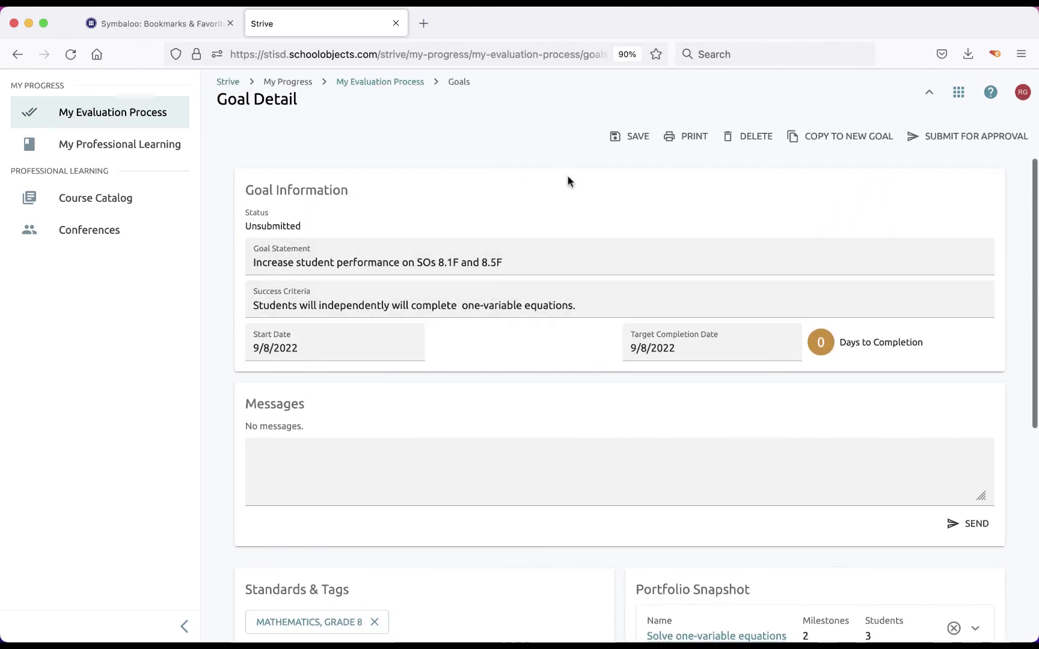
click(370, 83)
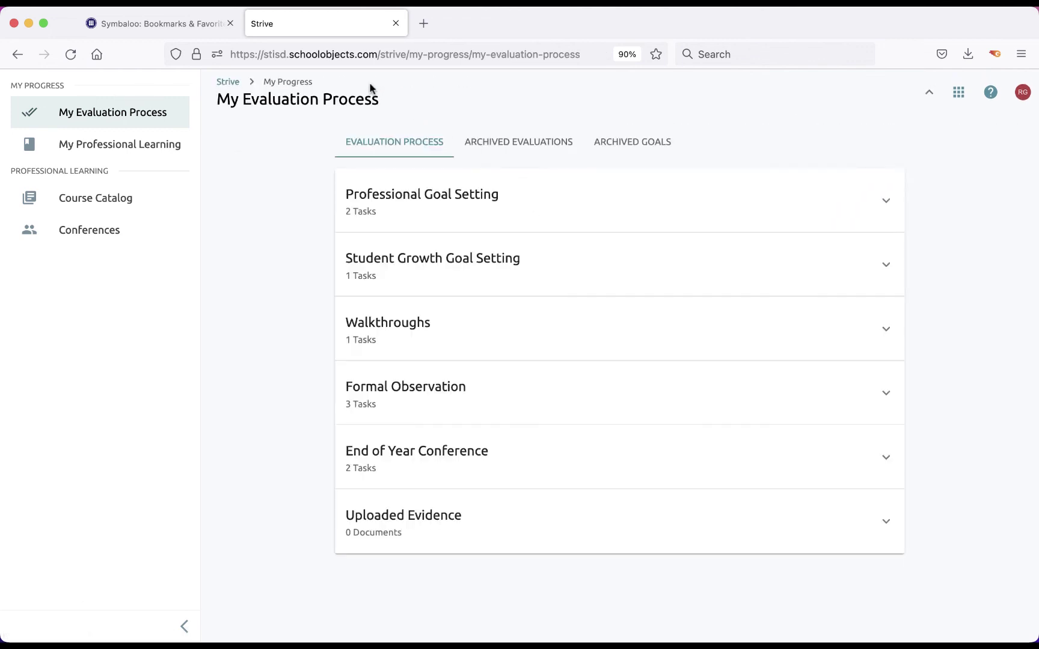